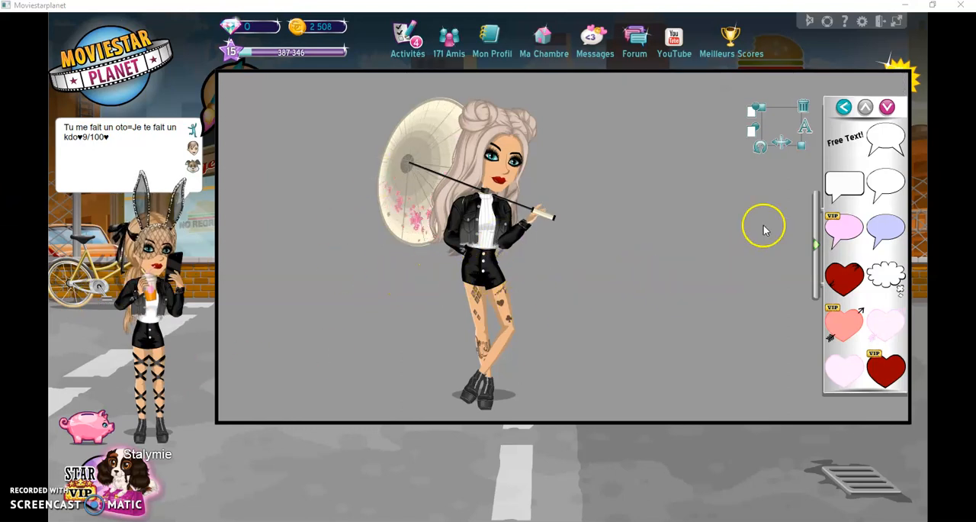
# Return from the speech bubbles to the main item categories and collapse the item drawer of the new ArtBook.
pyautogui.click(847, 107)
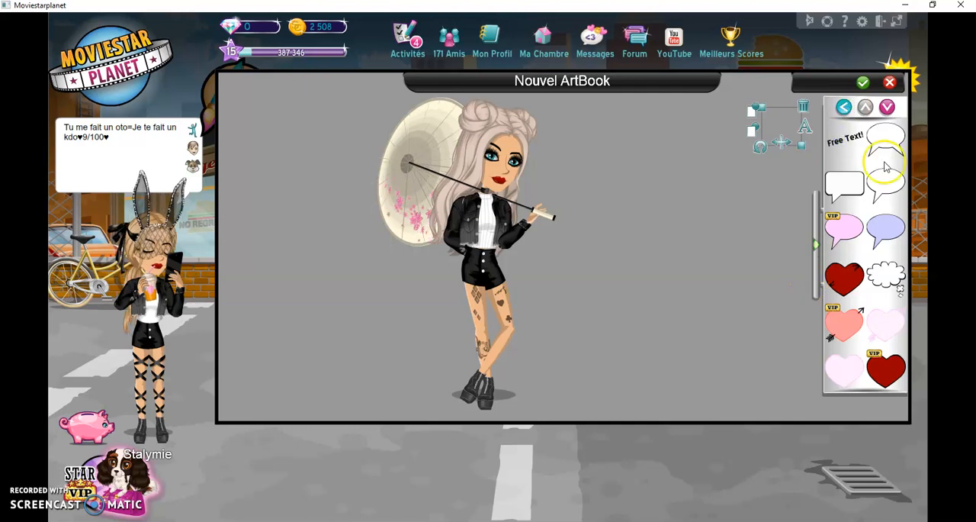
pyautogui.click(845, 107)
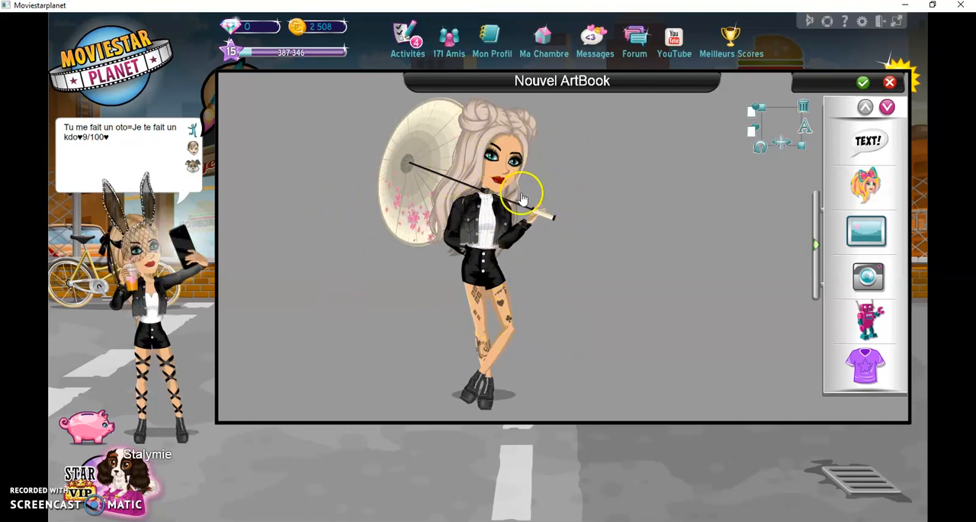
pyautogui.click(818, 237)
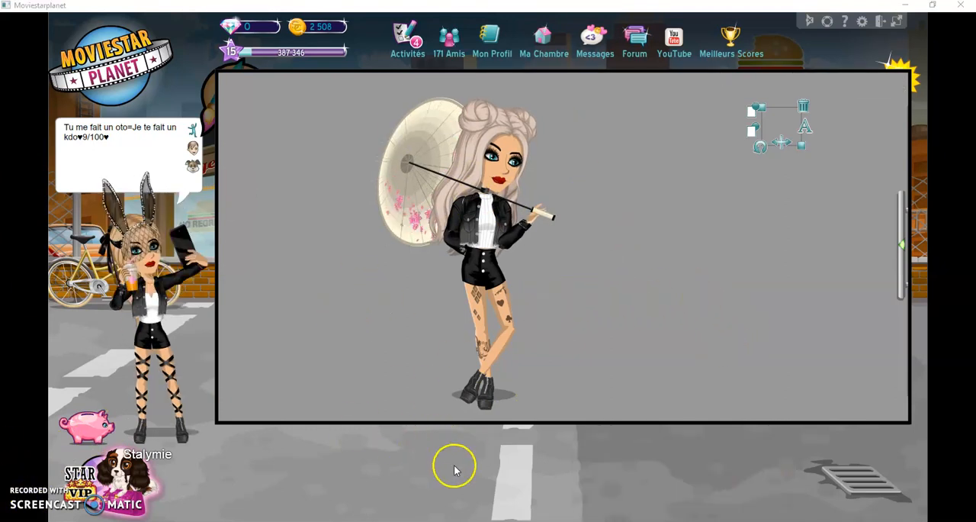
# Switch to MediBang Paint Pro and dismiss its advertisement window.
pyautogui.click(668, 488)
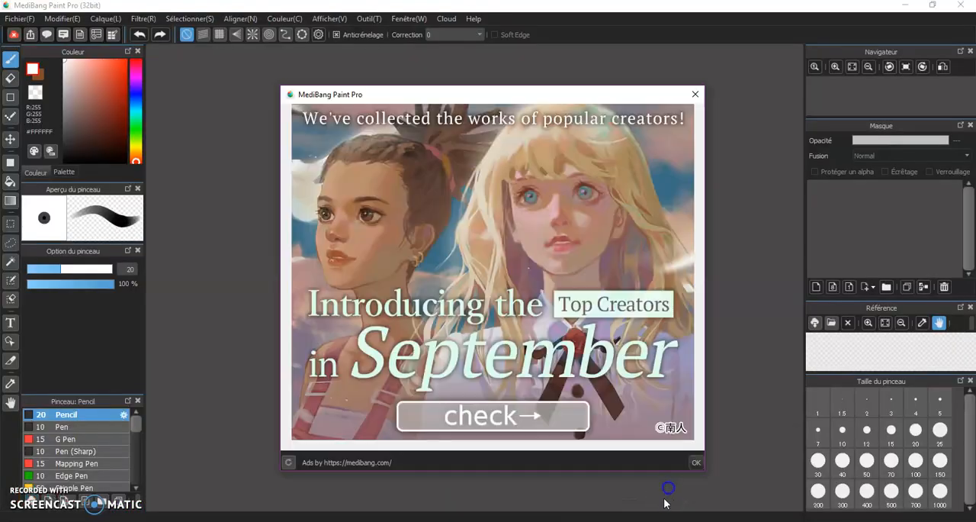
pyautogui.click(694, 95)
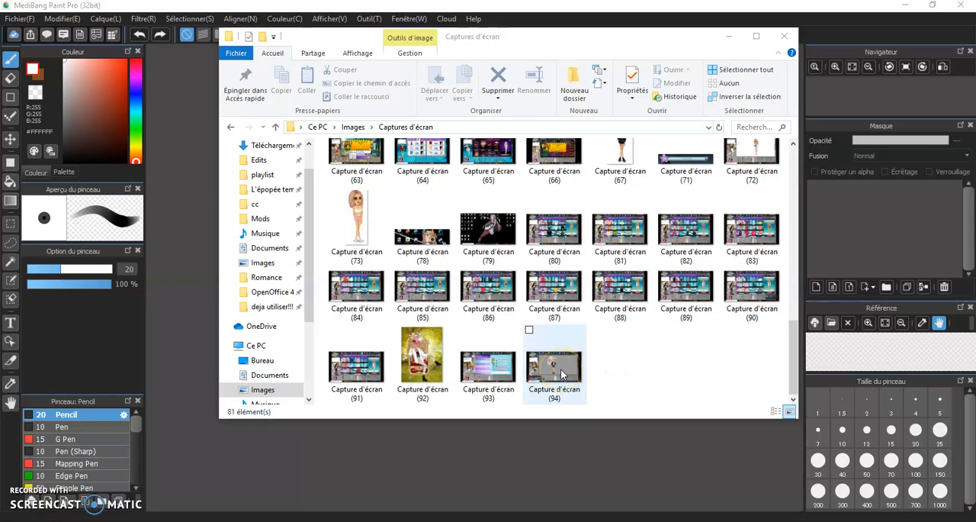
# Open the screenshot "Capture d'écran (94)" for editing in Paint and close the Discord window.
pyautogui.click(562, 373)
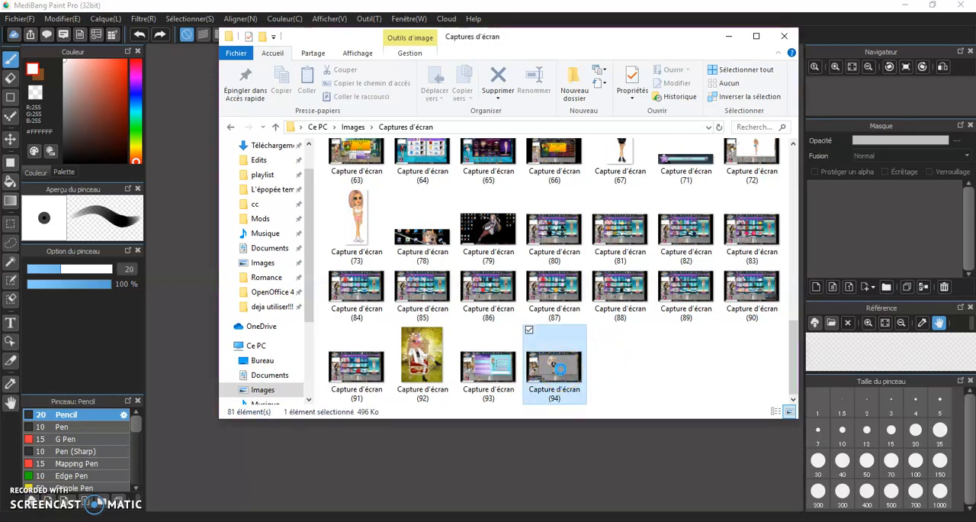
pyautogui.rightClick(556, 372)
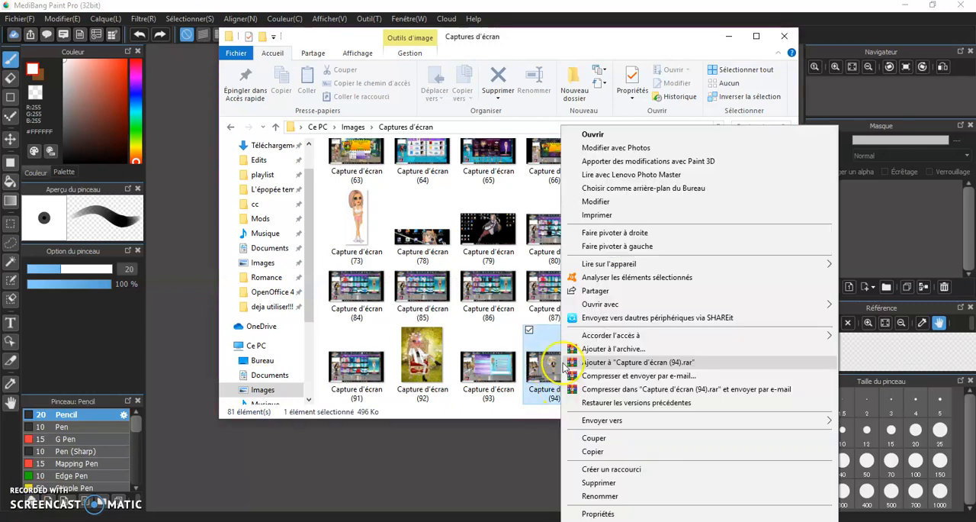
pyautogui.click(601, 203)
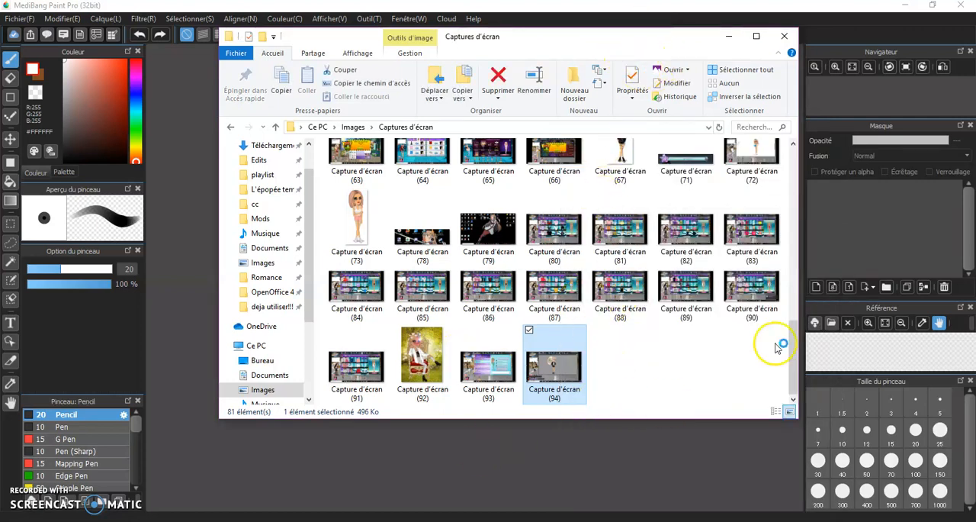
pyautogui.moveTo(716, 520)
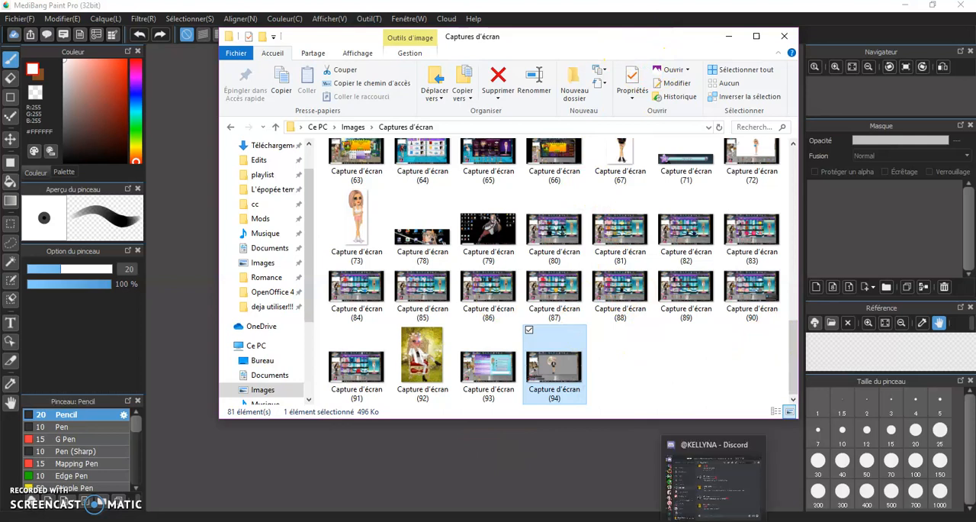
pyautogui.click(758, 447)
pyautogui.click(677, 520)
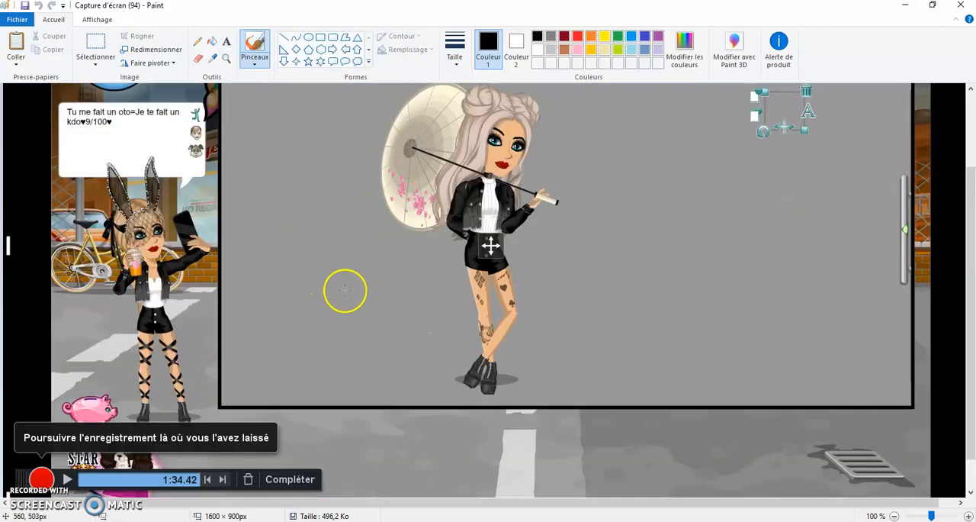
# Try cropping the screenshot to about 323 × 547 px tightly around the parasol avatar, and undo the crop.
pyautogui.click(115, 55)
pyautogui.scroll(3, 401, 177)
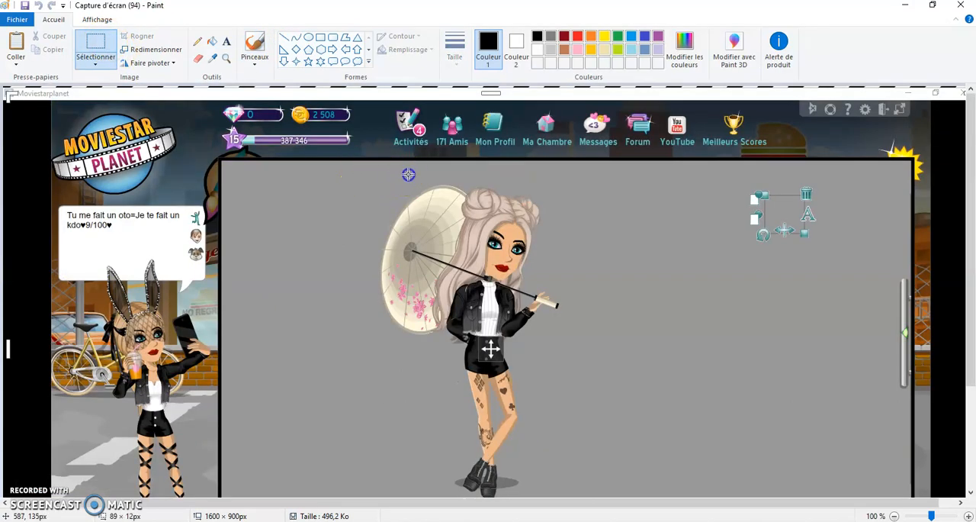
pyautogui.moveTo(555, 332); pyautogui.dragTo(581, 428)
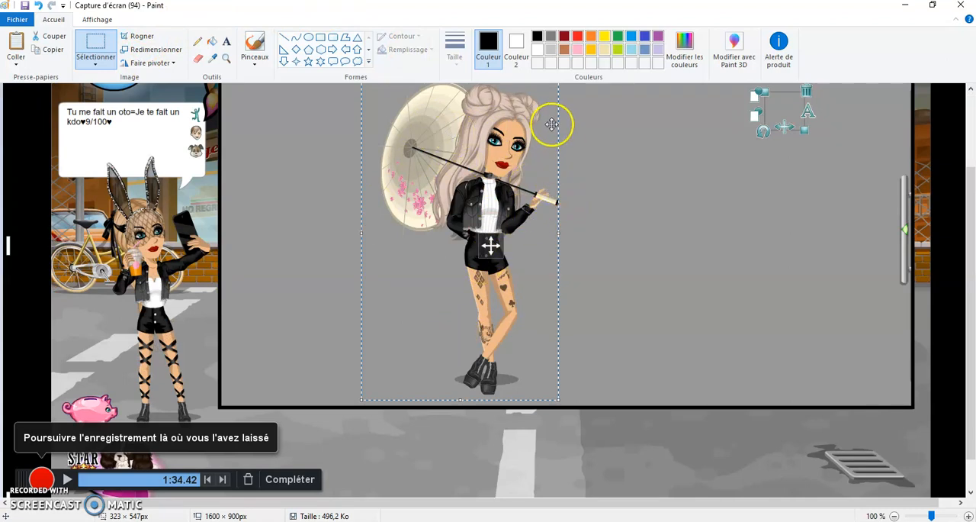
pyautogui.click(137, 37)
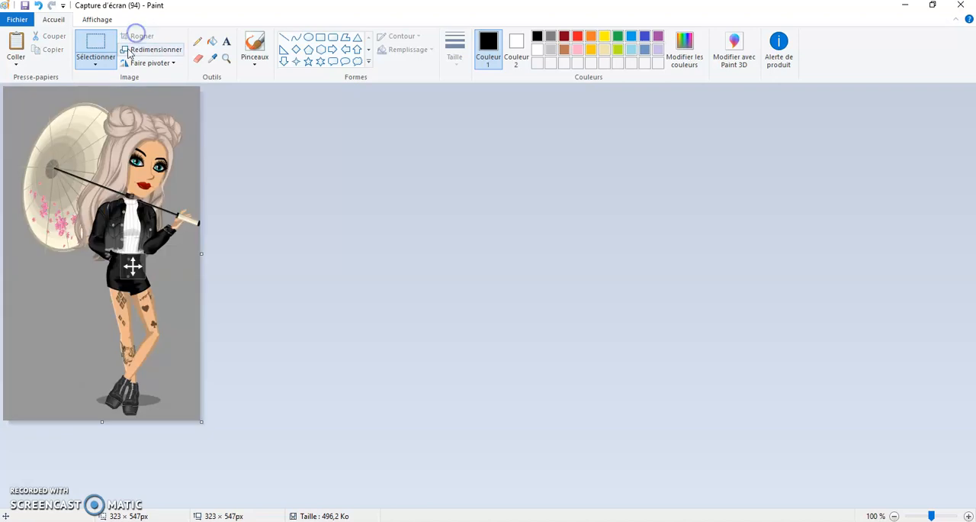
pyautogui.click(40, 5)
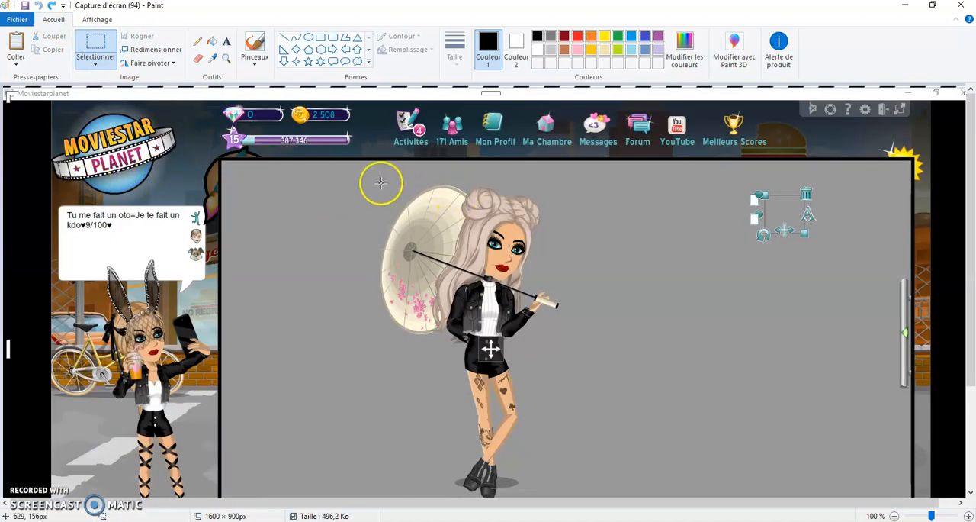
# Crop the screenshot around the avatar with the parasol, trimming the surplus margins in successive passes to about 344 × 533 px.
pyautogui.moveTo(536, 202); pyautogui.dragTo(589, 343)
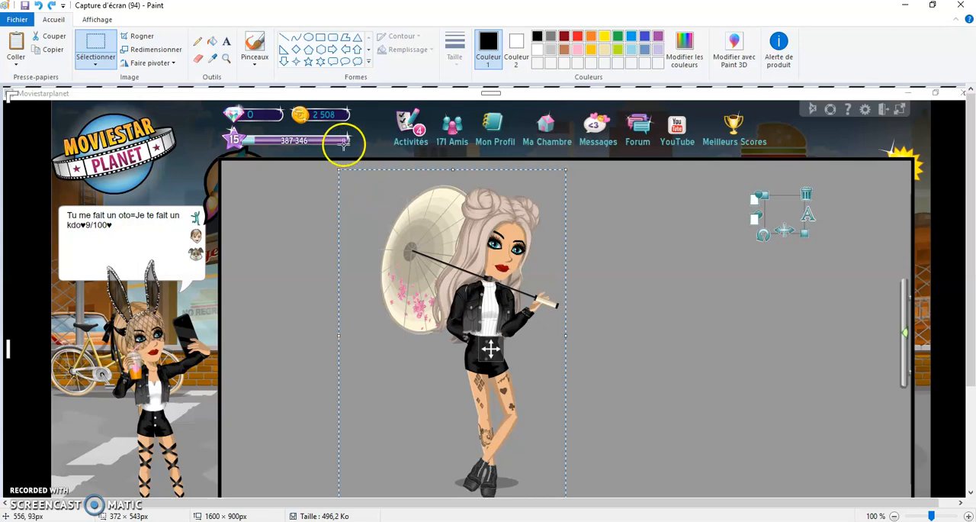
pyautogui.click(143, 40)
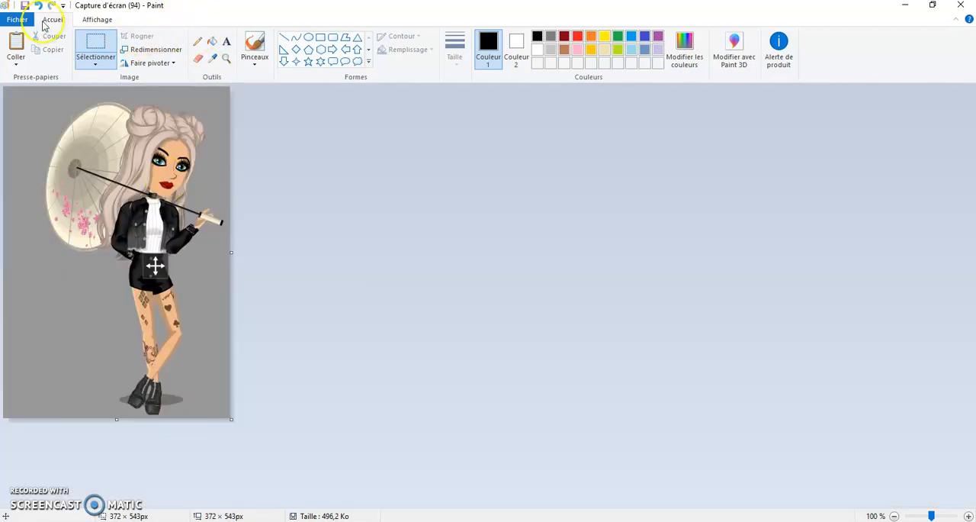
pyautogui.moveTo(15, 90); pyautogui.dragTo(217, 218)
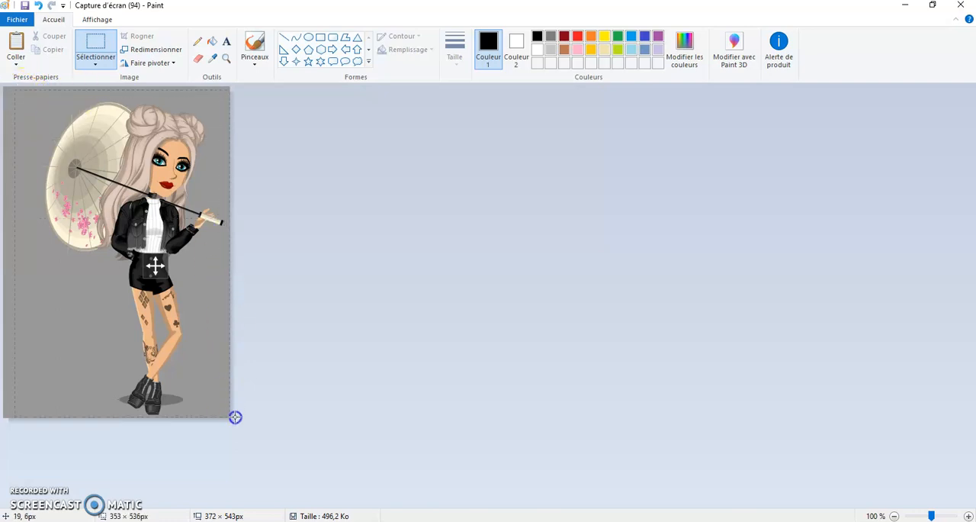
pyautogui.moveTo(237, 420); pyautogui.dragTo(237, 420)
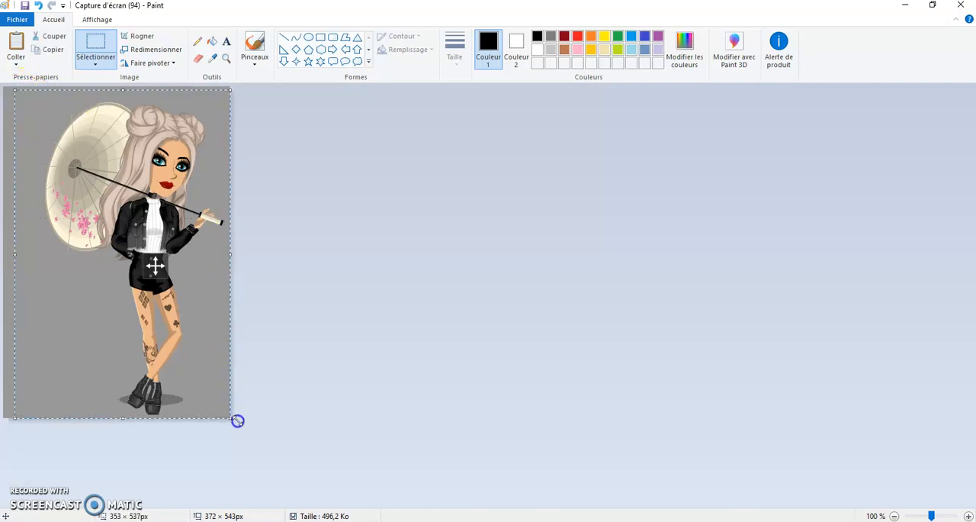
pyautogui.click(142, 36)
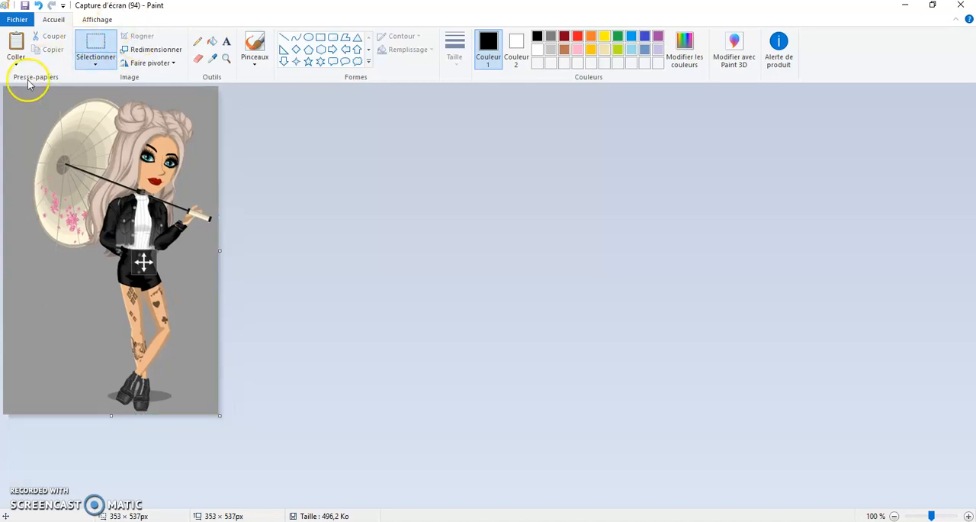
pyautogui.moveTo(10, 88); pyautogui.dragTo(244, 92)
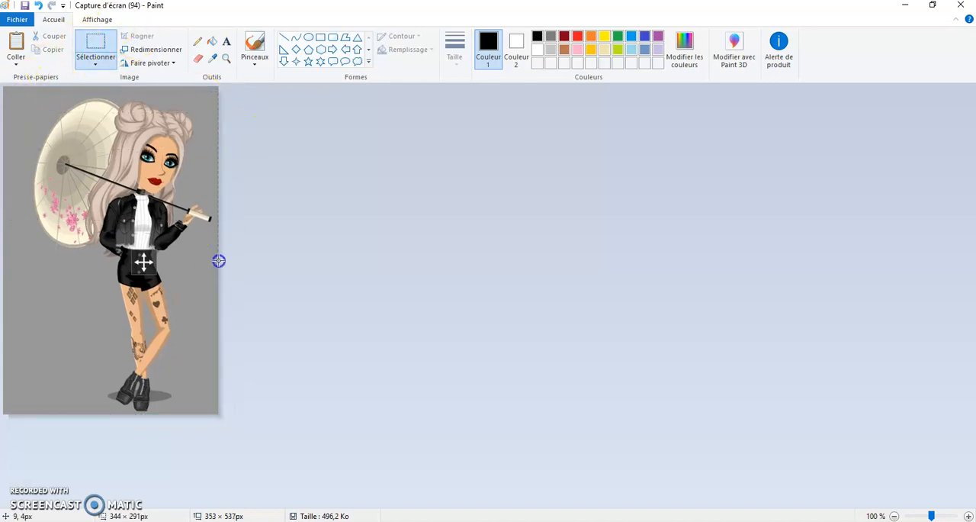
pyautogui.moveTo(233, 424); pyautogui.dragTo(233, 424)
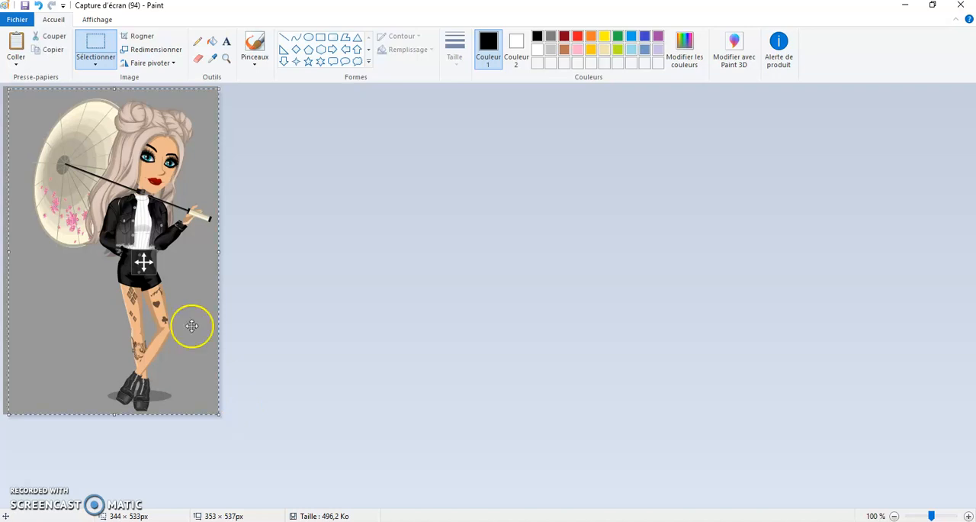
pyautogui.click(128, 36)
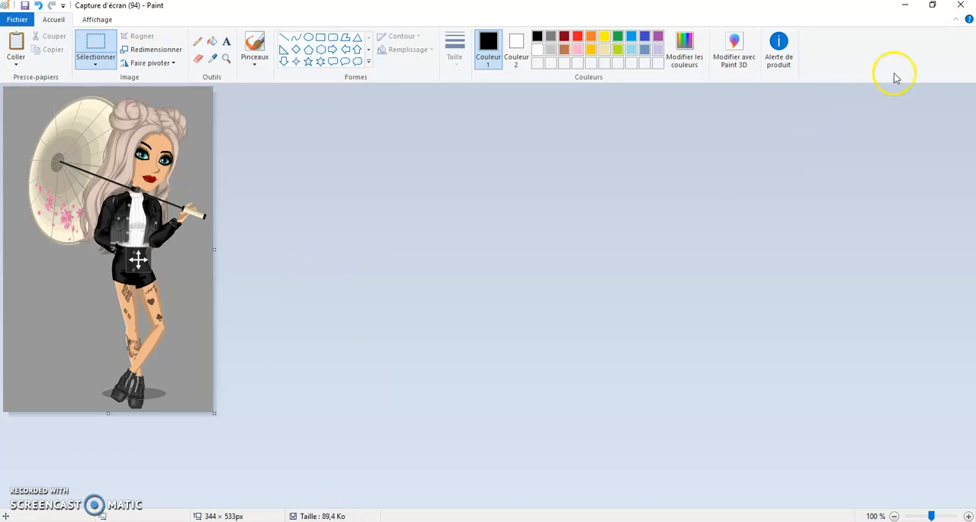
# Close Paint and the "Captures d'écran" folder window to return to MediBang Paint Pro.
pyautogui.click(960, 6)
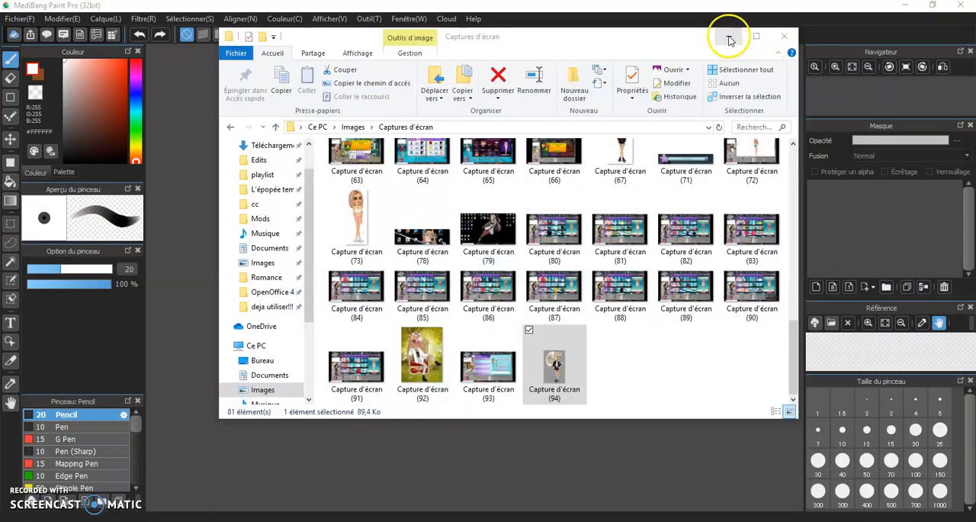
pyautogui.click(783, 38)
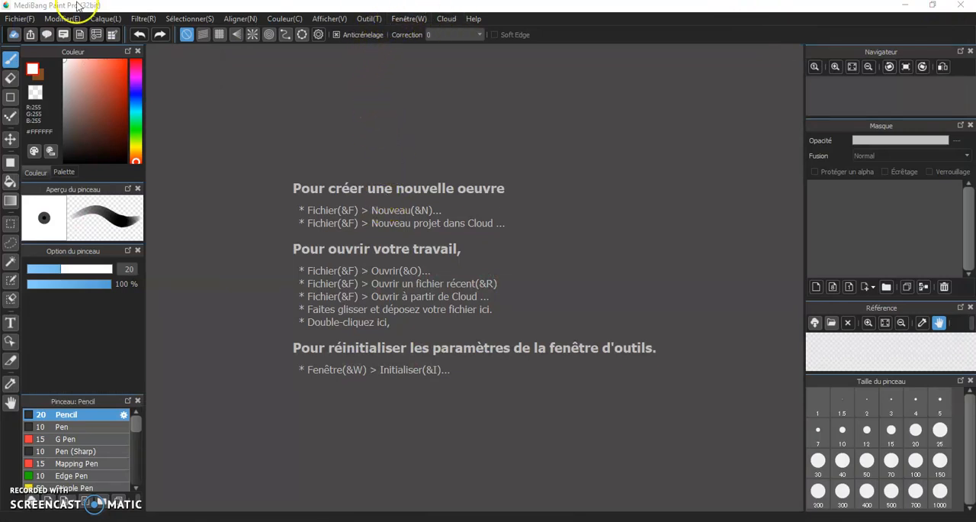
pyautogui.click(28, 19)
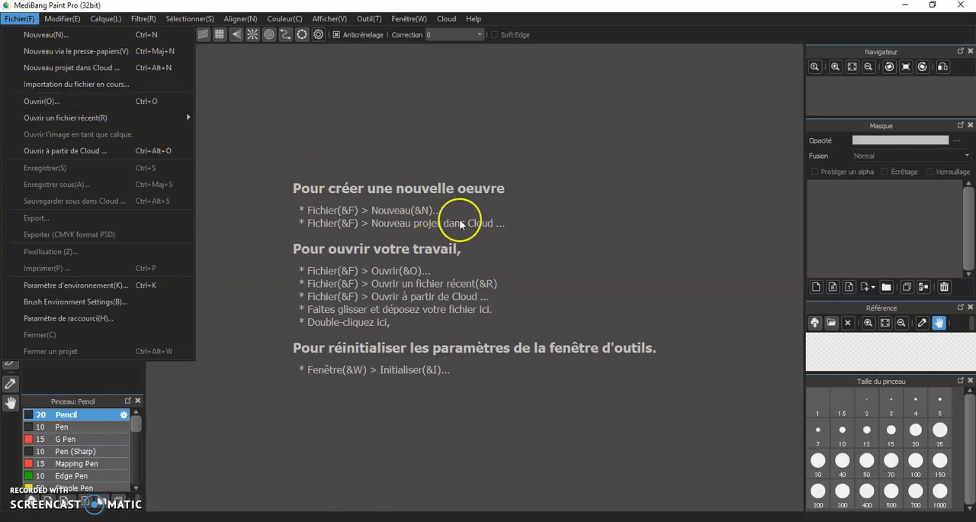
pyautogui.click(348, 165)
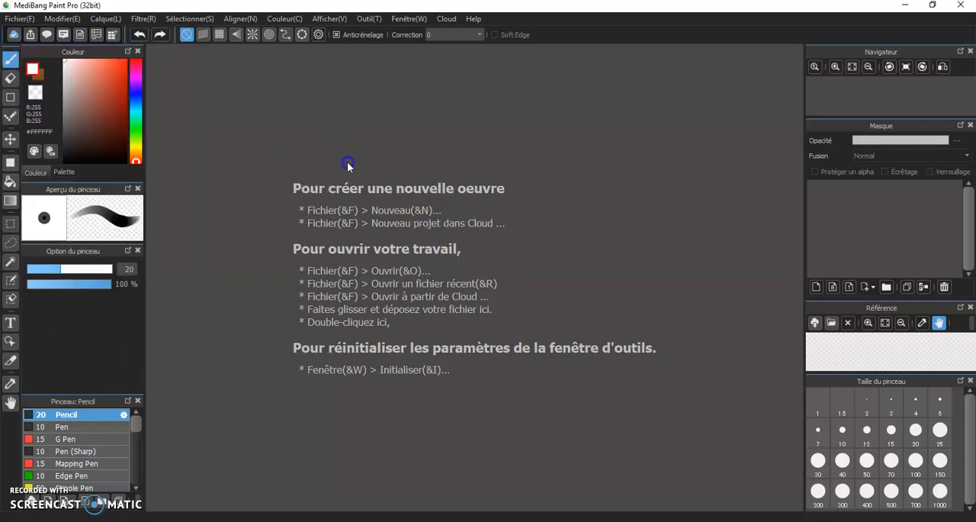
pyautogui.click(326, 161)
pyautogui.click(384, 351)
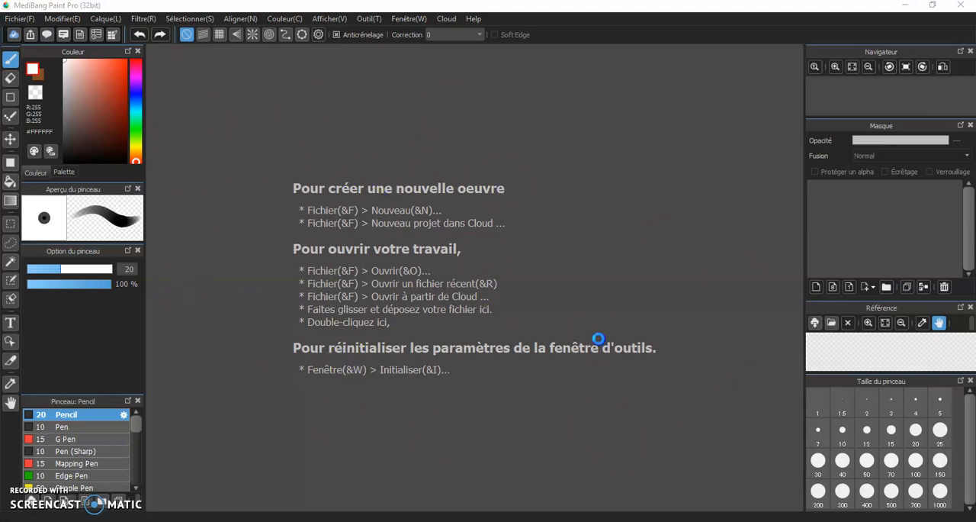
# Open the cropped image "Capture d'écran (94)" from the "Captures d'écran" folder in MediBang Paint Pro.
pyautogui.doubleClick(234, 228)
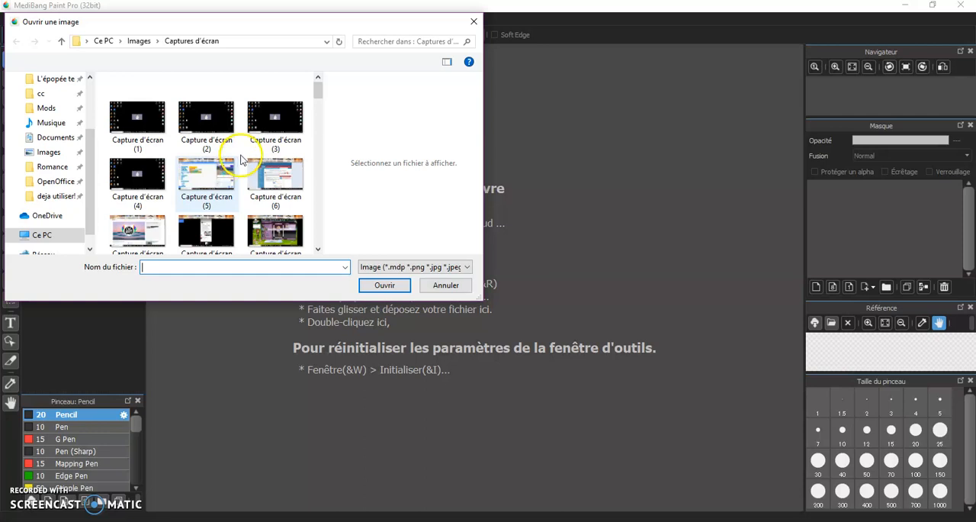
pyautogui.scroll(-1, 309, 105)
pyautogui.scroll(-1, 319, 98)
pyautogui.moveTo(320, 101); pyautogui.dragTo(311, 241)
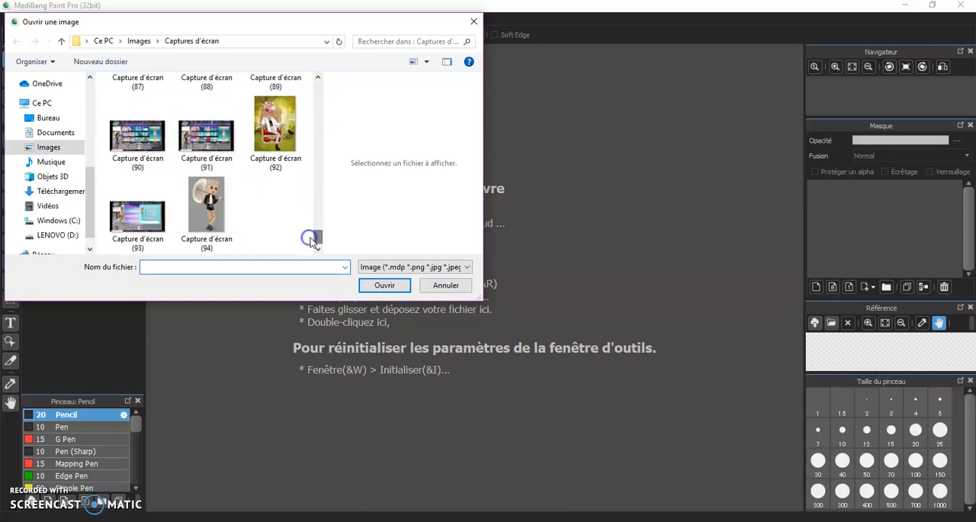
pyautogui.doubleClick(207, 205)
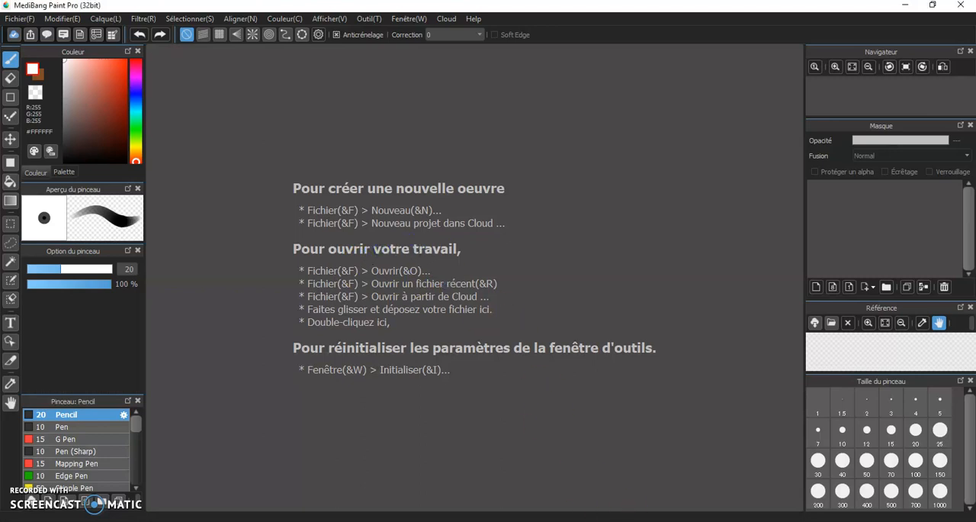
pyautogui.moveTo(643, 520)
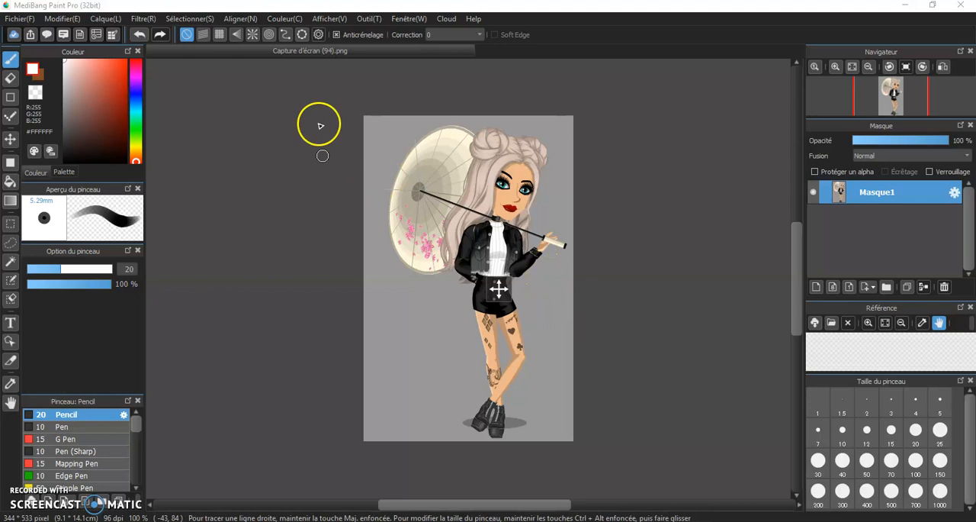
# Examine the avatar and its parasol in the opened image at several magnifications, up to 200 %.
pyautogui.scroll(-2, 595, 219)
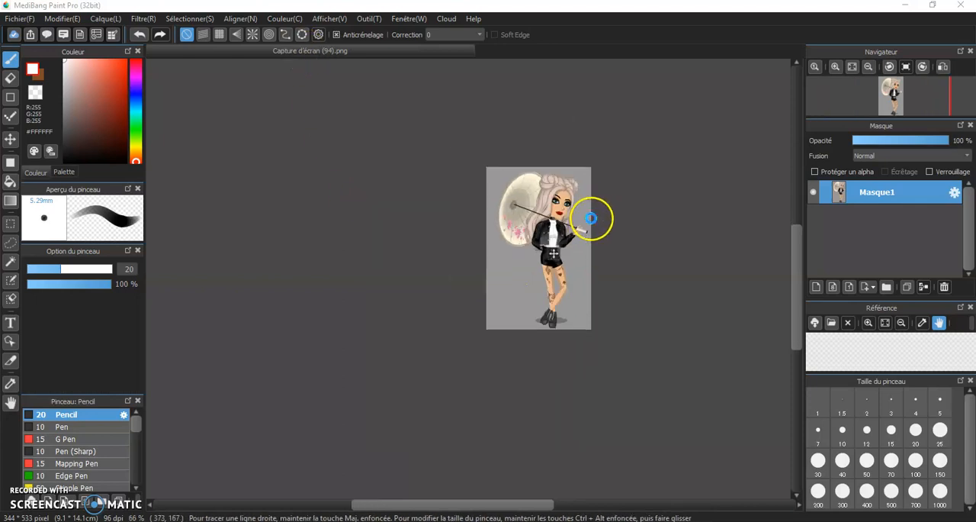
pyautogui.scroll(2, 654, 226)
pyautogui.scroll(-2, 572, 287)
pyautogui.scroll(1, 572, 285)
pyautogui.scroll(3, 572, 286)
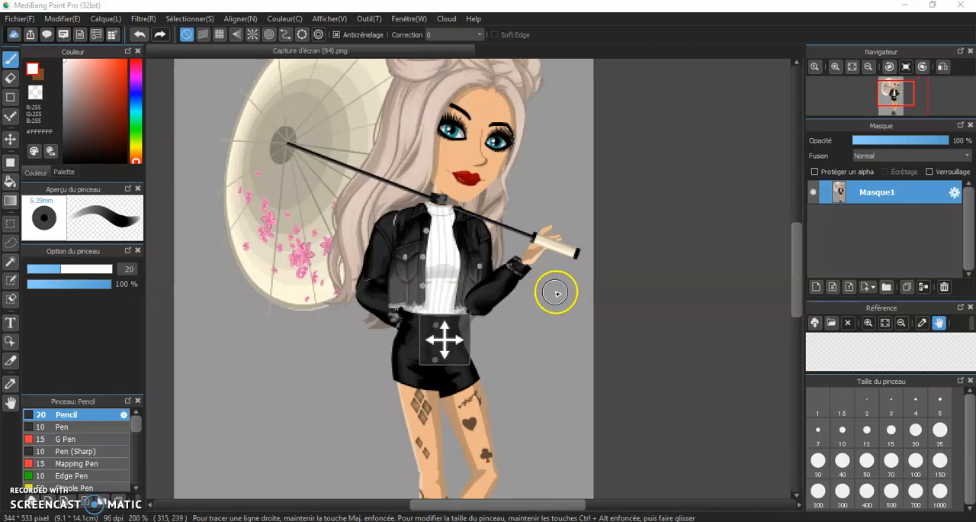
pyautogui.scroll(-1, 547, 330)
pyautogui.scroll(-3, 546, 330)
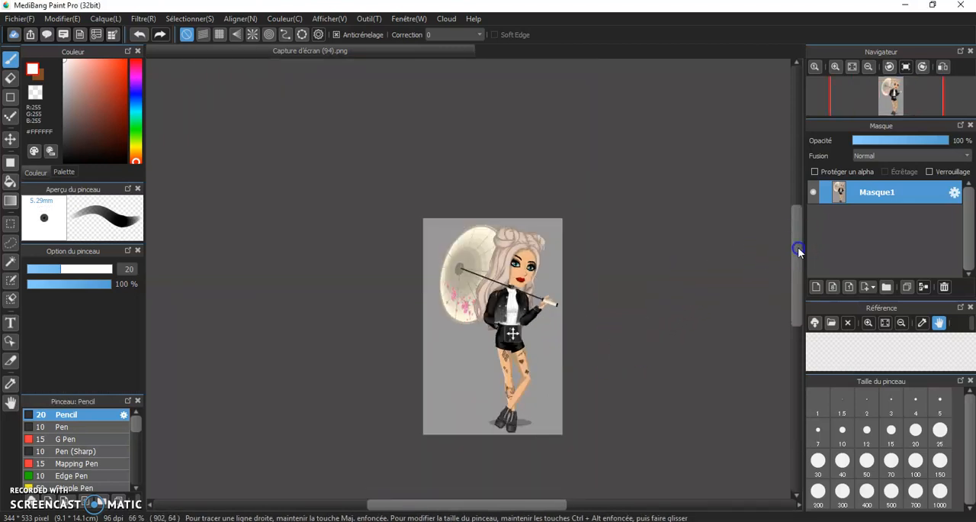
pyautogui.moveTo(797, 247); pyautogui.dragTo(797, 249)
pyautogui.scroll(3, 656, 247)
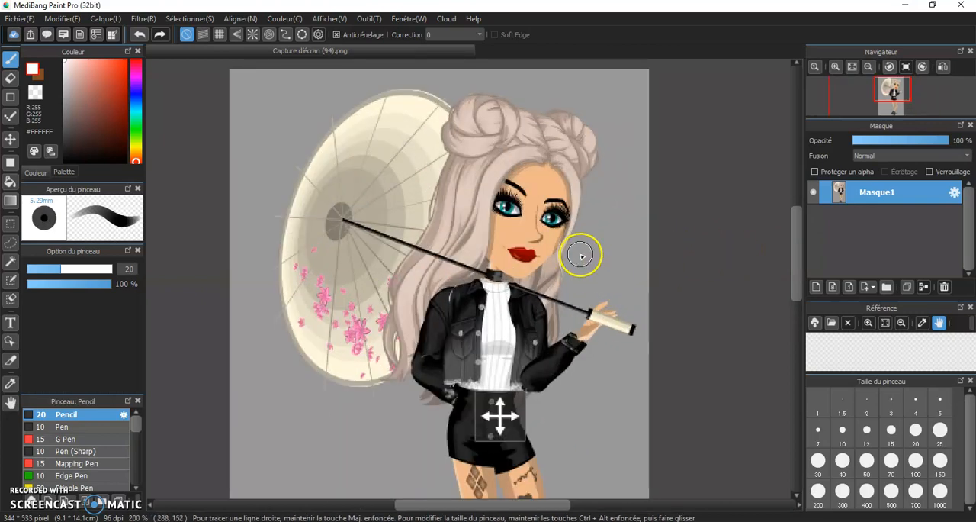
# Examine the avatar's face, outfit and parasol at several magnifications, up to 1200 %.
pyautogui.scroll(3, 581, 255)
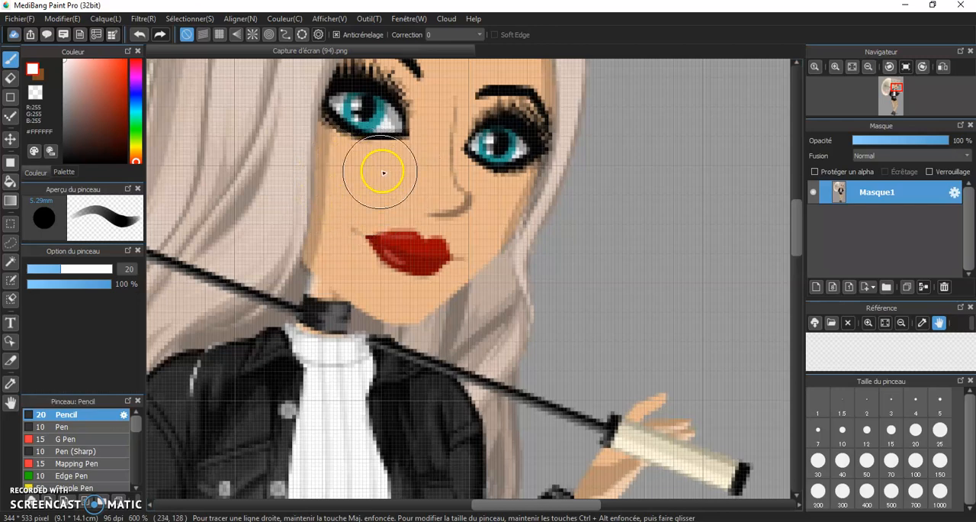
pyautogui.scroll(-2, 397, 193)
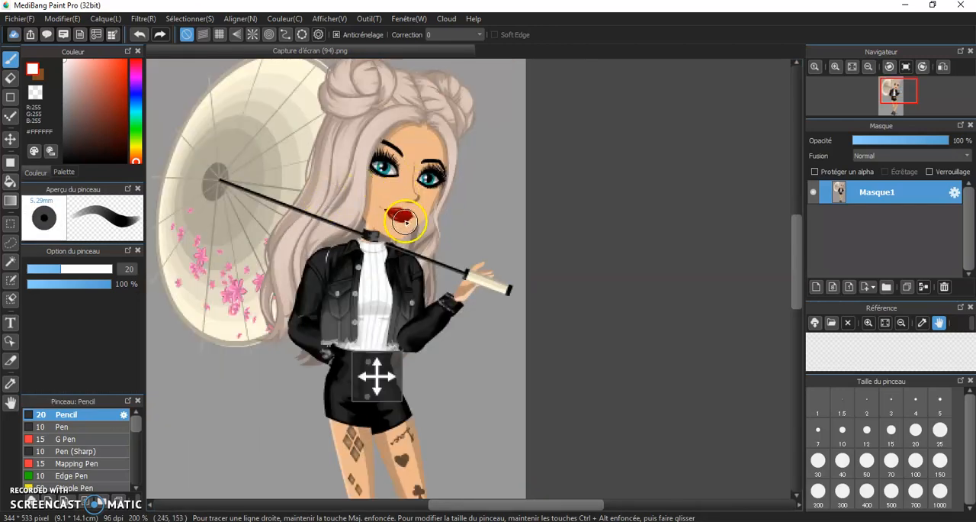
pyautogui.scroll(1, 397, 241)
pyautogui.scroll(-2, 392, 257)
pyautogui.scroll(-1, 312, 373)
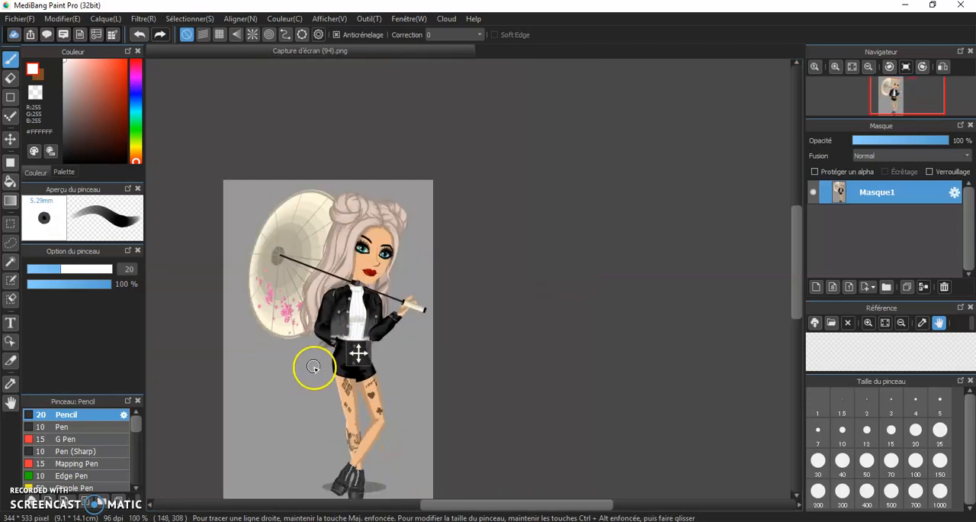
pyautogui.scroll(1, 306, 246)
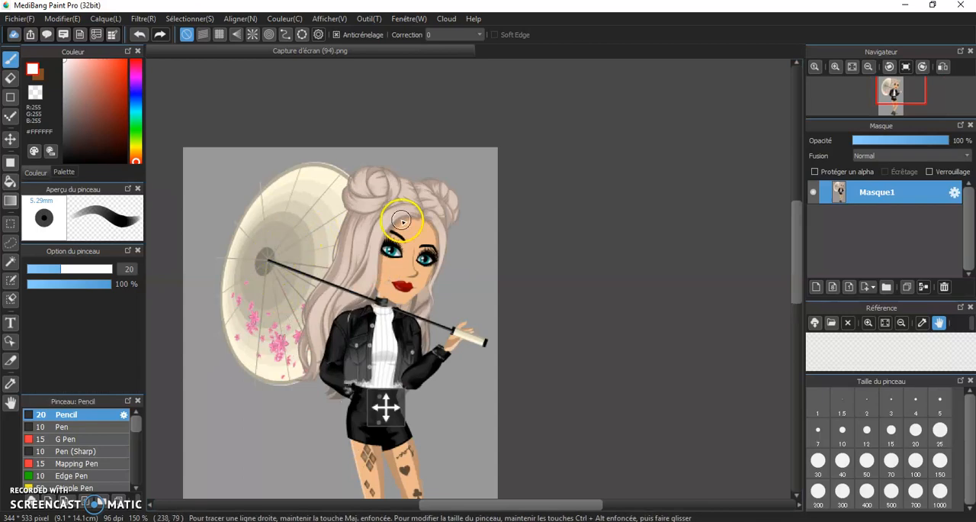
pyautogui.scroll(1, 402, 220)
pyautogui.scroll(2, 404, 223)
pyautogui.scroll(2, 418, 242)
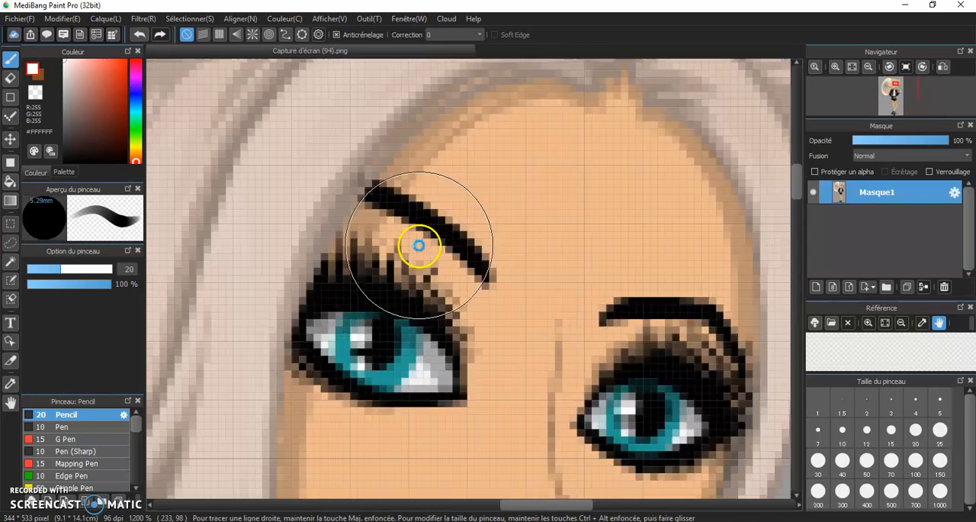
pyautogui.scroll(-1, 379, 362)
pyautogui.scroll(-4, 379, 362)
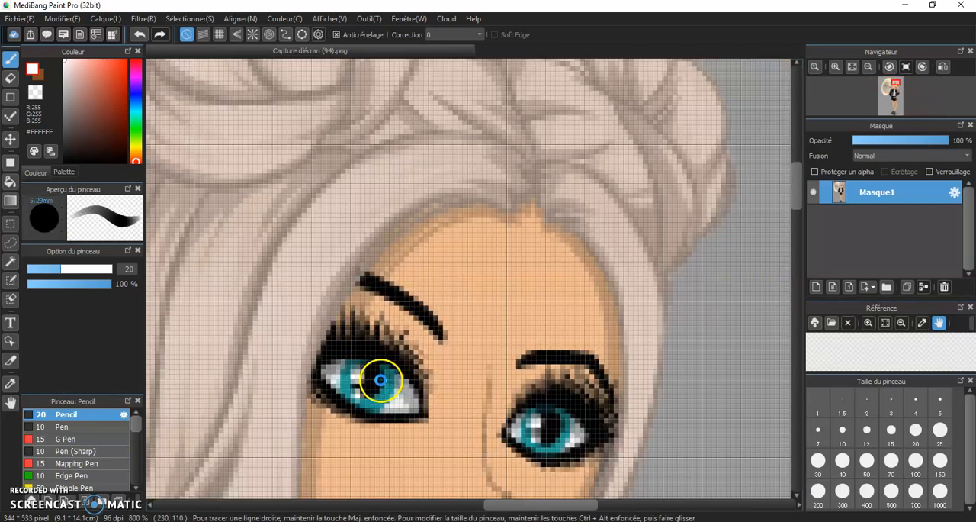
pyautogui.scroll(-2, 565, 328)
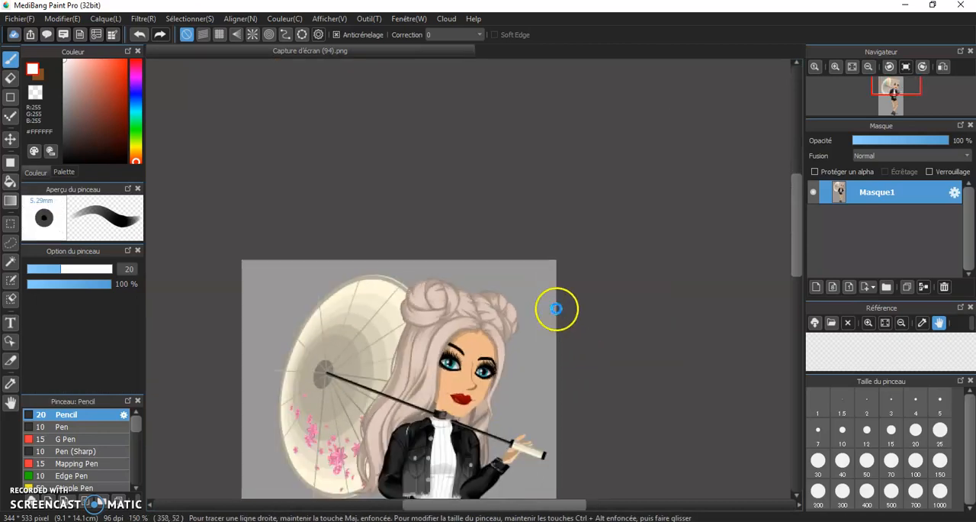
pyautogui.moveTo(789, 211); pyautogui.dragTo(791, 254)
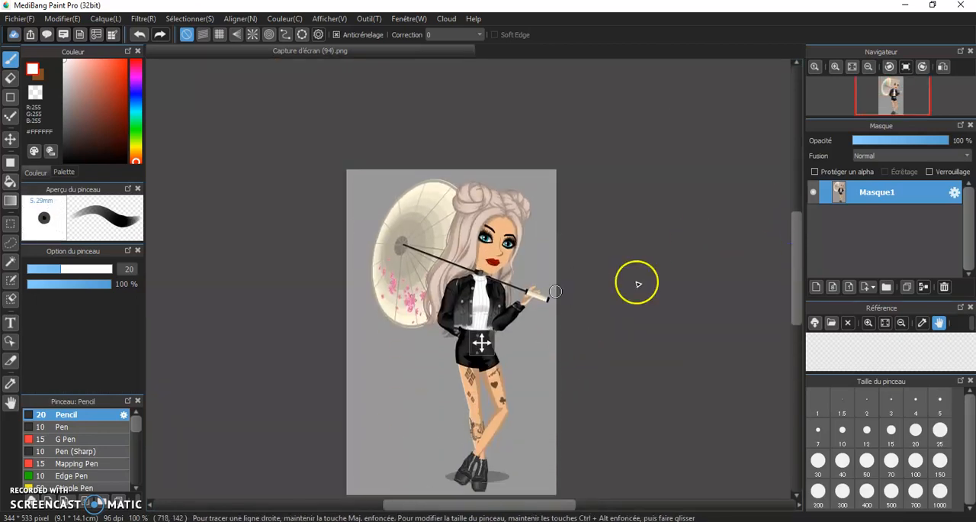
pyautogui.scroll(3, 457, 325)
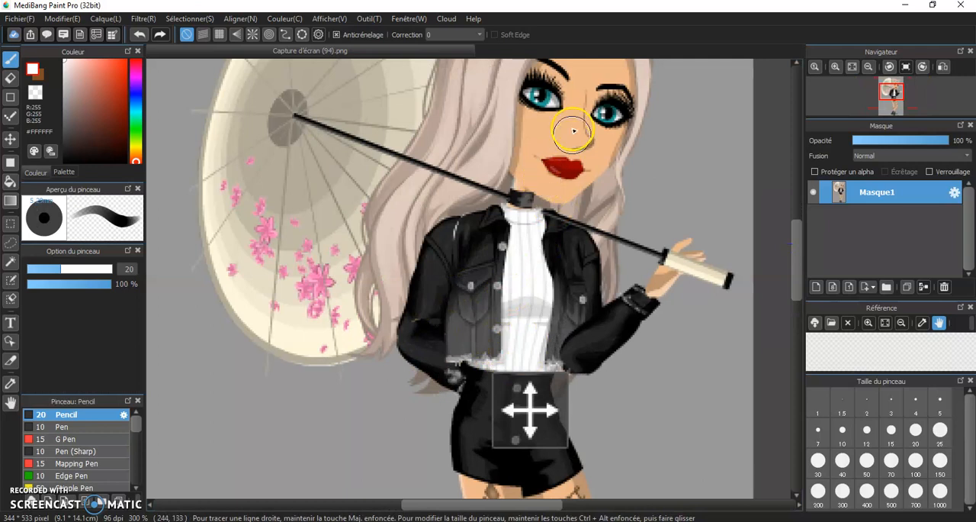
pyautogui.scroll(-2, 440, 200)
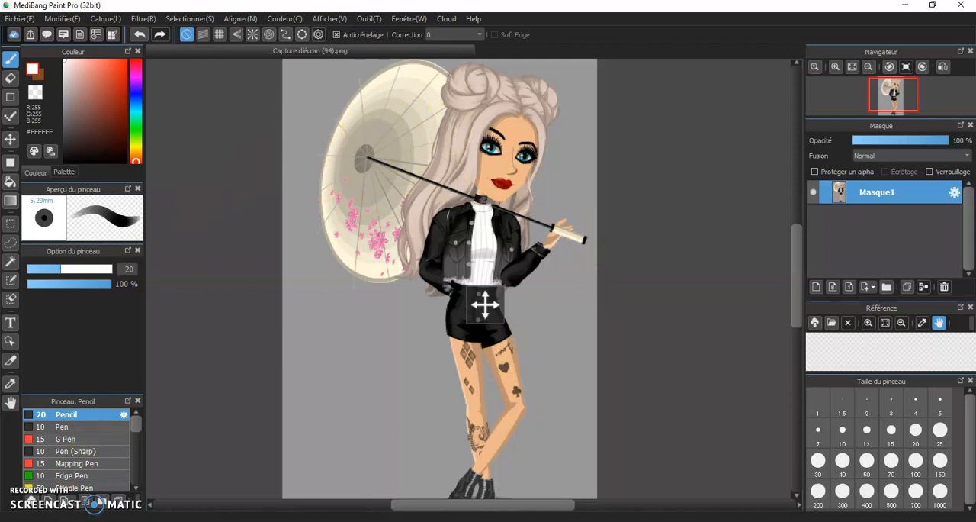
# Select the grey background around the avatar with the Magic Wand, using a tolerance of 1.
pyautogui.click(10, 263)
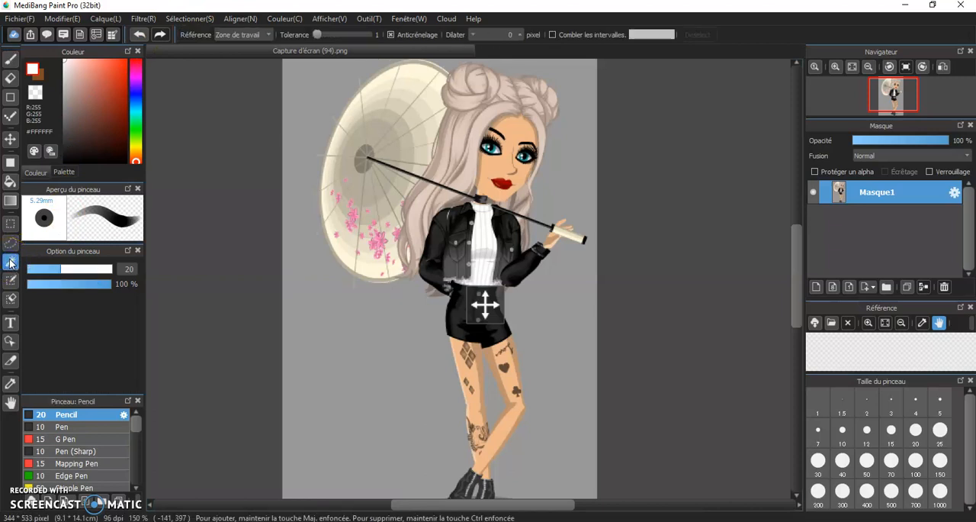
pyautogui.click(390, 347)
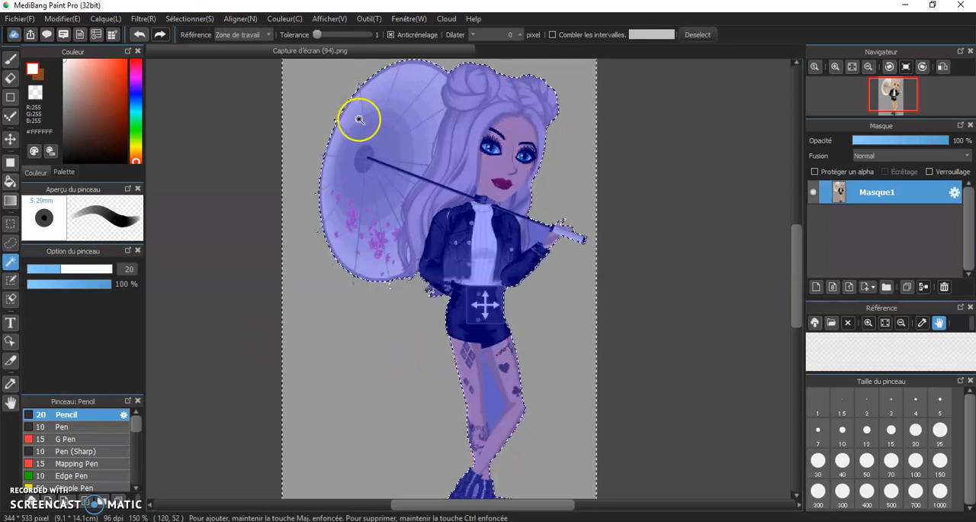
pyautogui.scroll(1, 357, 334)
pyautogui.scroll(-3, 357, 333)
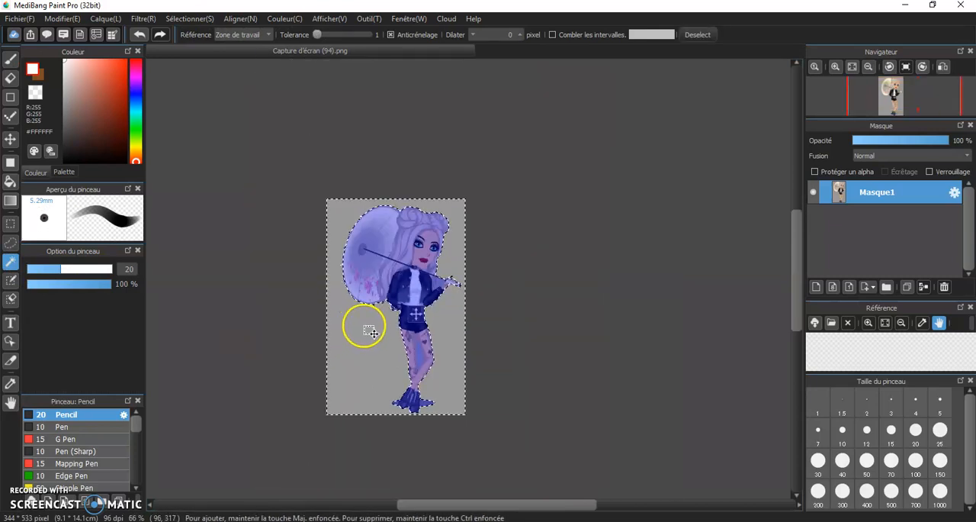
pyautogui.scroll(1, 360, 333)
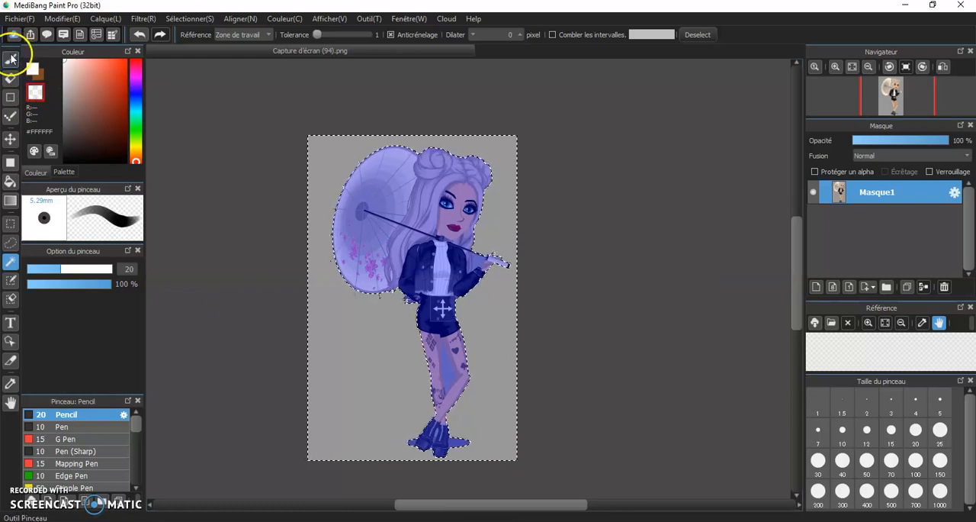
# Erase the selected grey background with the Pencil brush at size 1000, painting with the transparent colour.
pyautogui.click(11, 58)
pyautogui.moveTo(113, 264); pyautogui.dragTo(209, 287)
pyautogui.click(480, 211)
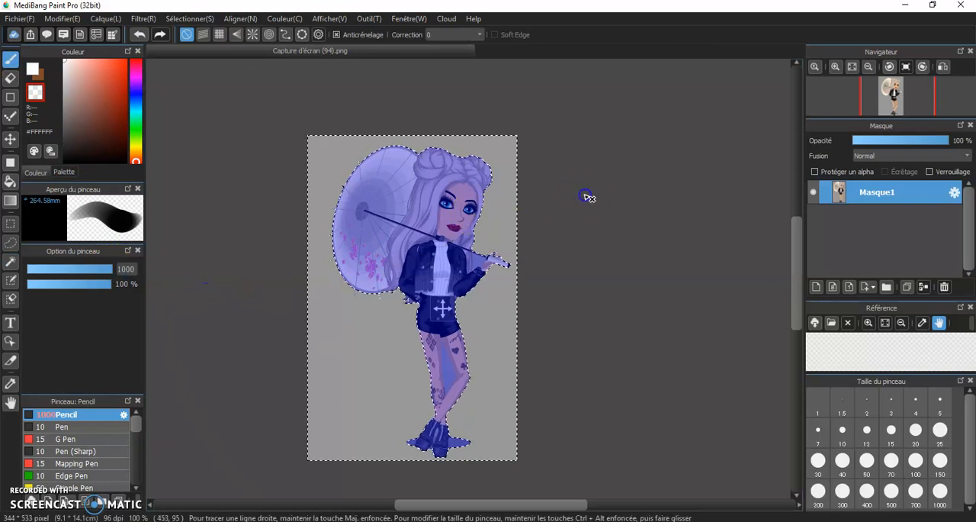
pyautogui.moveTo(223, 364); pyautogui.dragTo(221, 369)
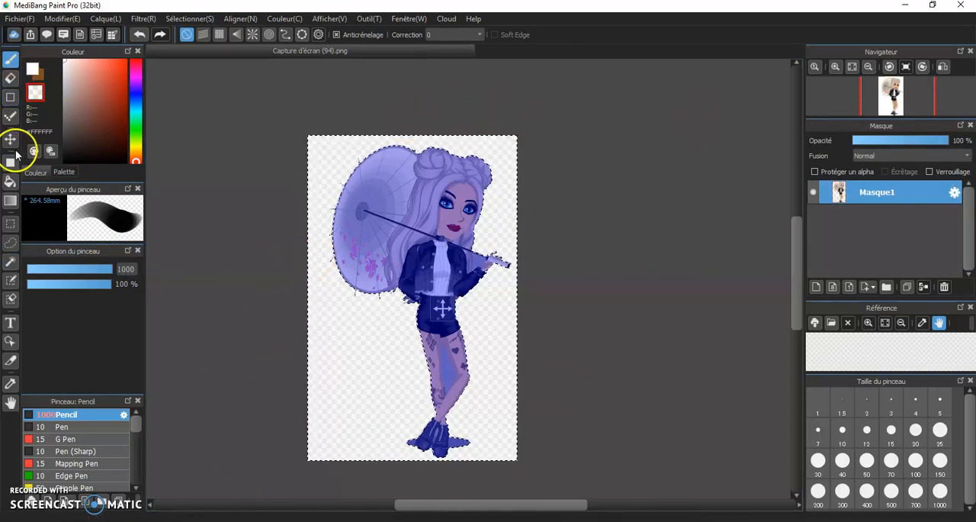
# Select the grey gap between the avatar's legs with the Magic Wand and brush it away with the transparent colour.
pyautogui.click(9, 267)
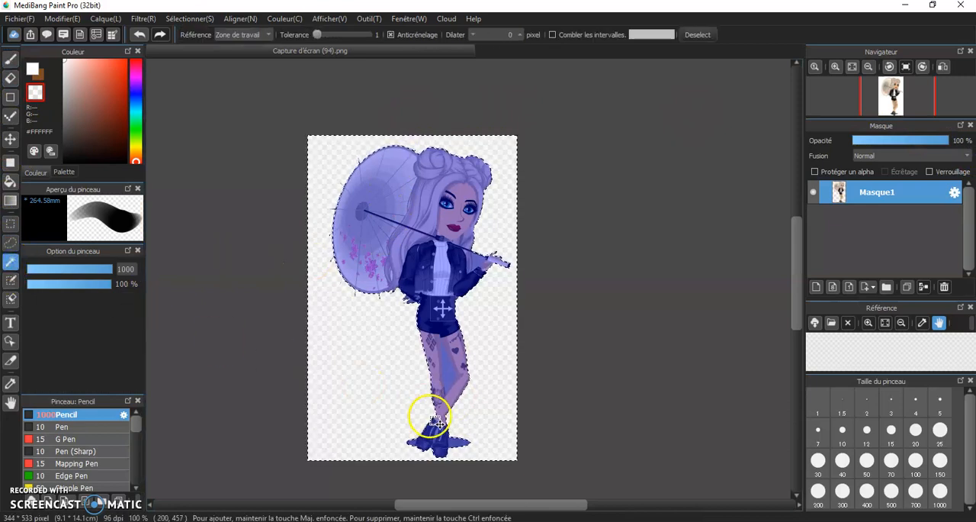
pyautogui.scroll(2, 447, 375)
pyautogui.click(458, 368)
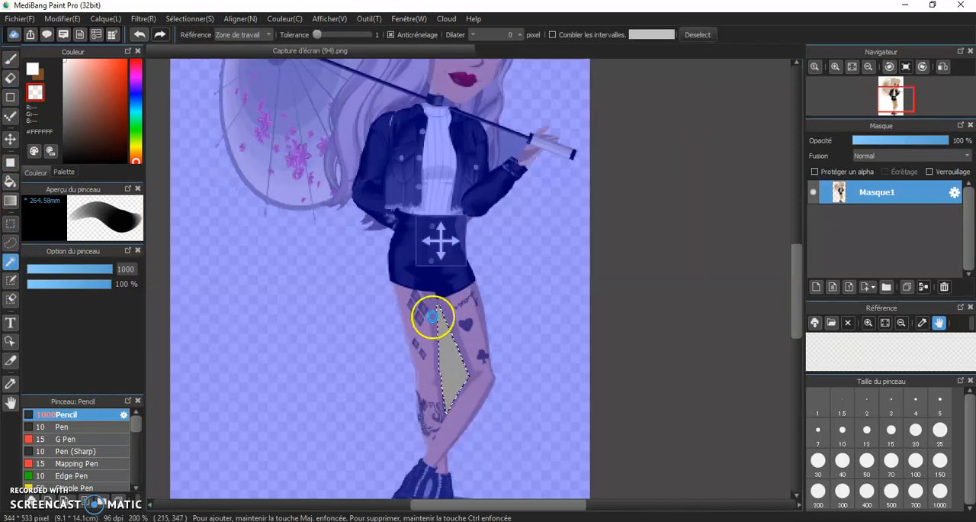
pyautogui.scroll(-3, 431, 315)
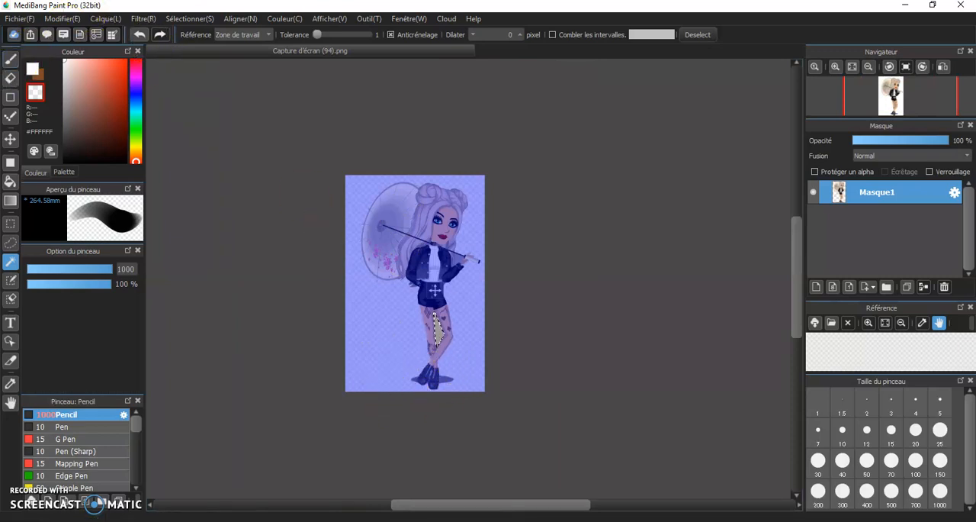
pyautogui.click(10, 59)
pyautogui.moveTo(466, 343); pyautogui.dragTo(485, 350)
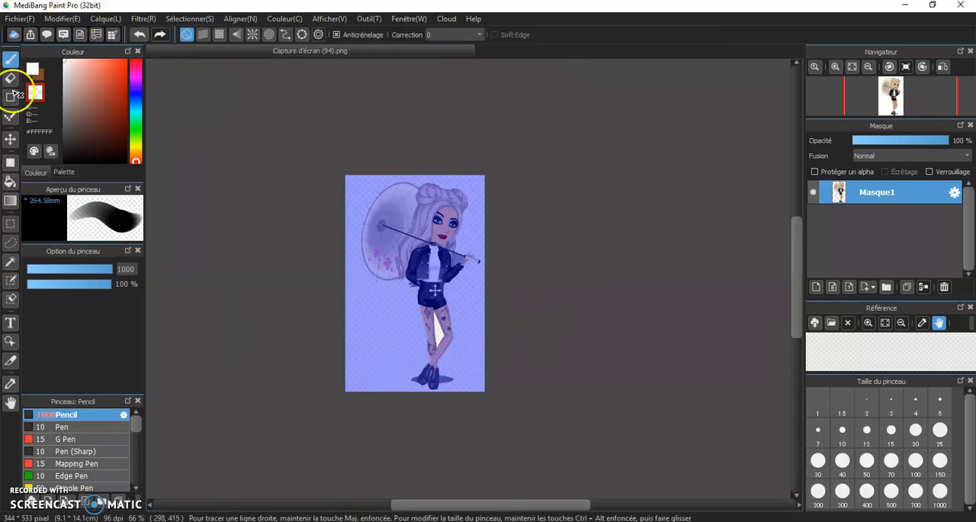
# Select the small grey gap between the boots with the Magic Wand and brush it away with the transparent colour.
pyautogui.click(10, 261)
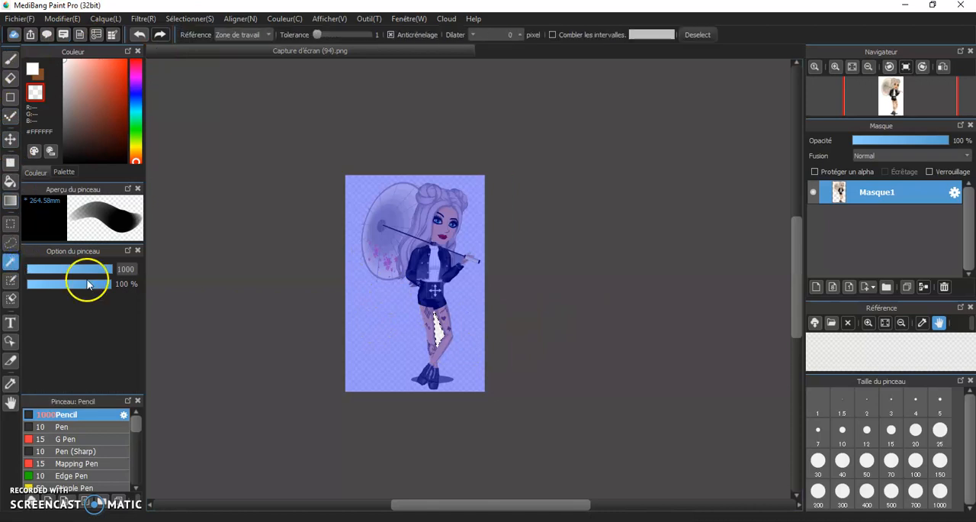
pyautogui.scroll(8, 412, 382)
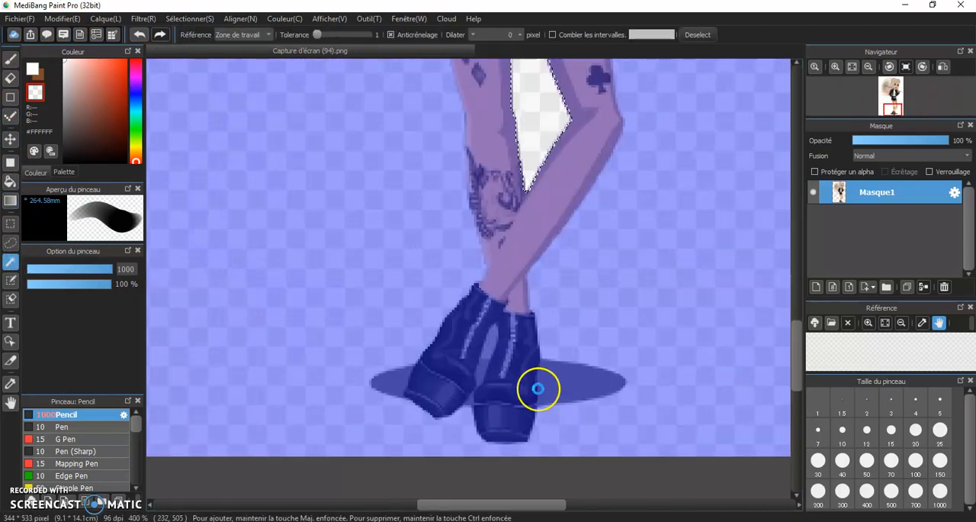
pyautogui.scroll(2, 538, 389)
pyautogui.click(446, 311)
pyautogui.scroll(-7, 300, 246)
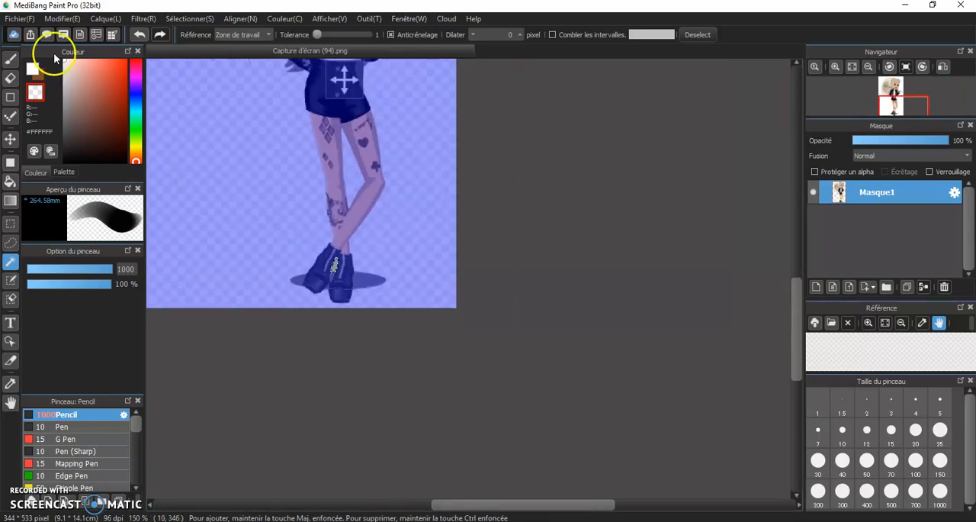
pyautogui.click(10, 59)
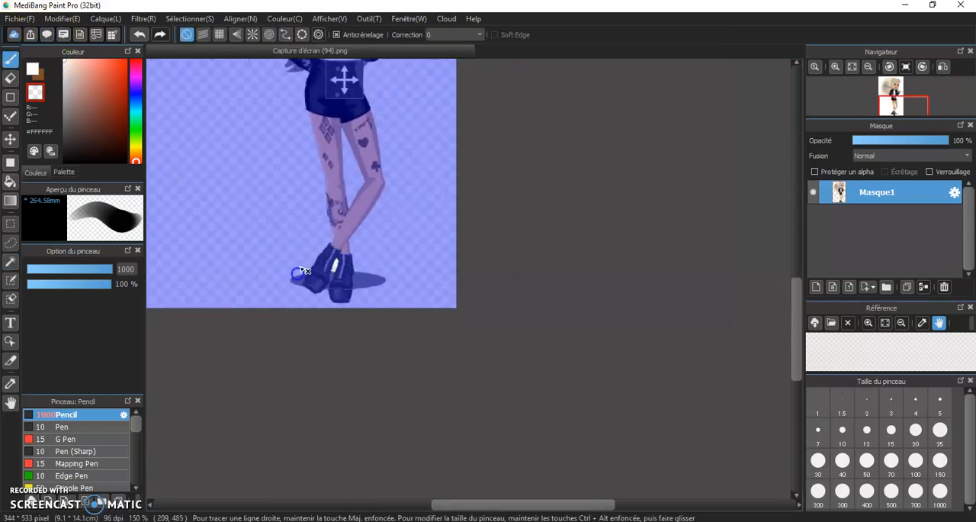
# Clear the selection around the gap between the boots.
pyautogui.scroll(-2, 309, 260)
pyautogui.scroll(-2, 251, 227)
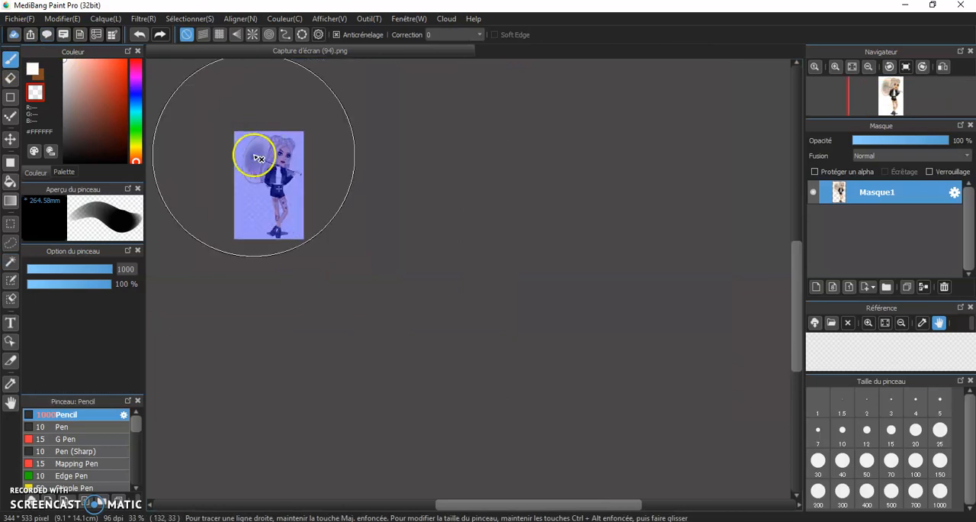
pyautogui.scroll(2, 254, 157)
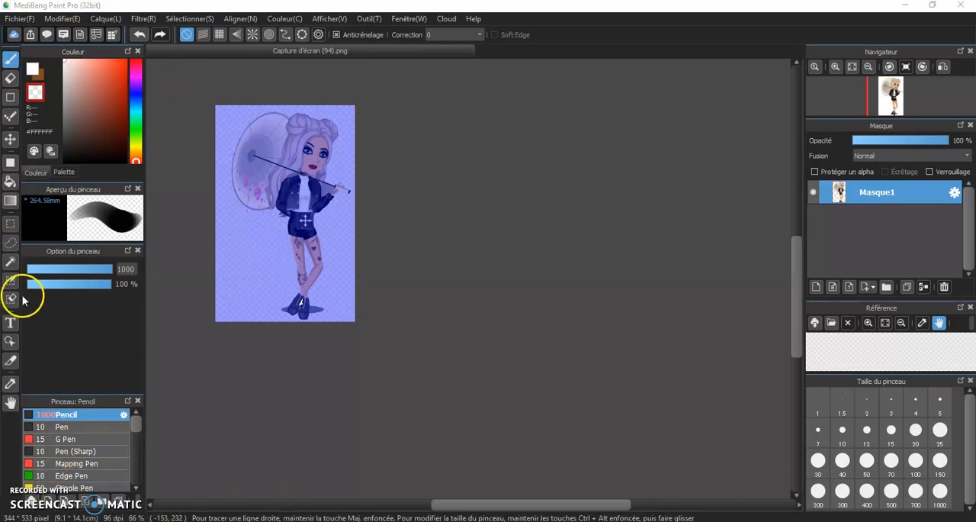
pyautogui.click(10, 261)
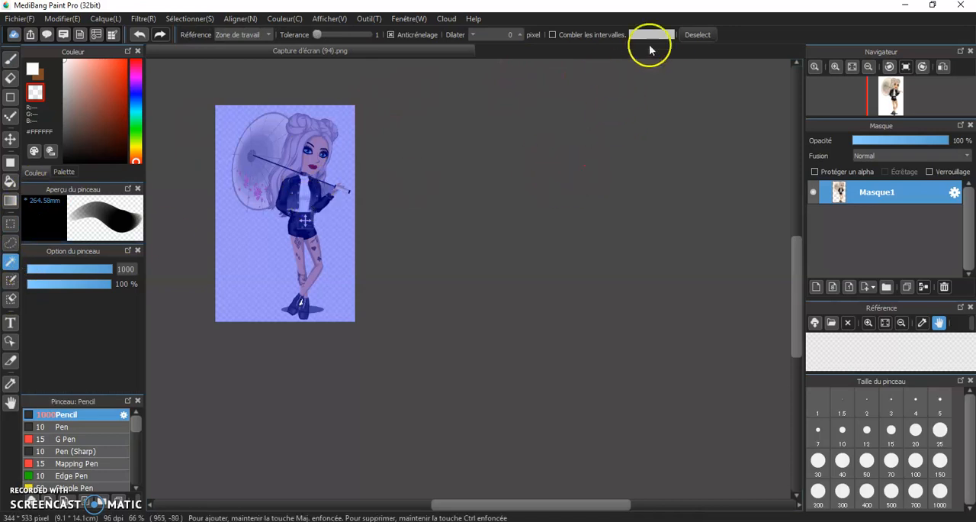
pyautogui.click(694, 36)
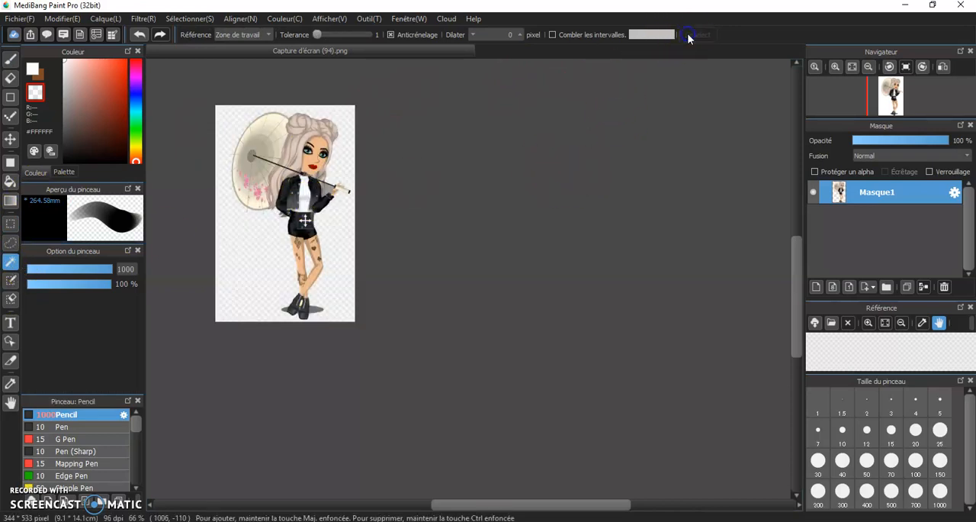
# Examine the cut-out avatar's boots, jacket, parasol handle and face at several magnifications, up to 800 %.
pyautogui.scroll(2, 289, 267)
pyautogui.scroll(-3, 274, 290)
pyautogui.scroll(2, 268, 309)
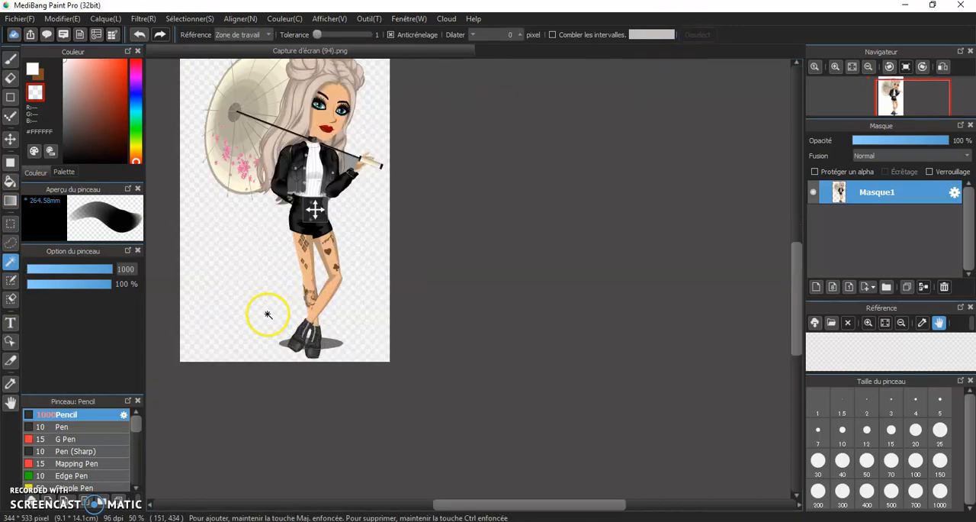
pyautogui.scroll(3, 283, 366)
pyautogui.scroll(1, 297, 321)
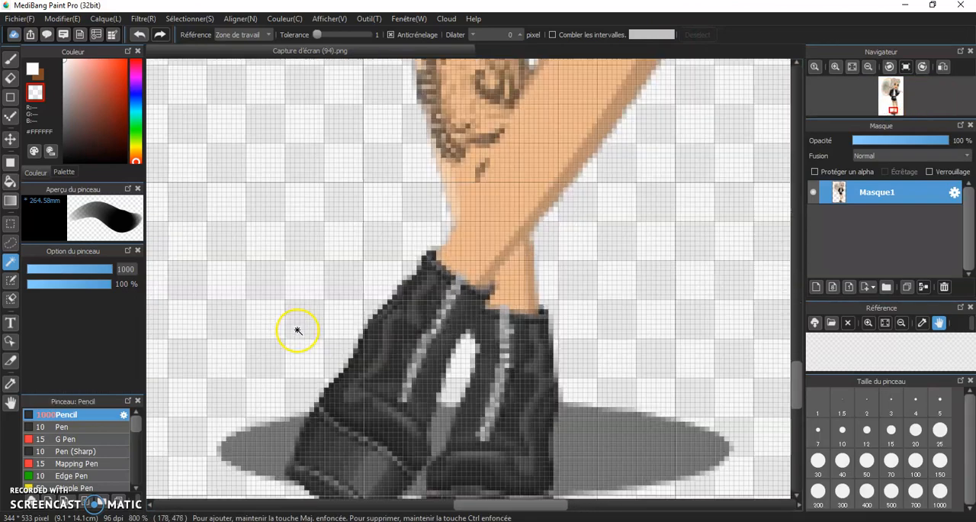
pyautogui.scroll(-5, 298, 327)
pyautogui.scroll(-4, 336, 153)
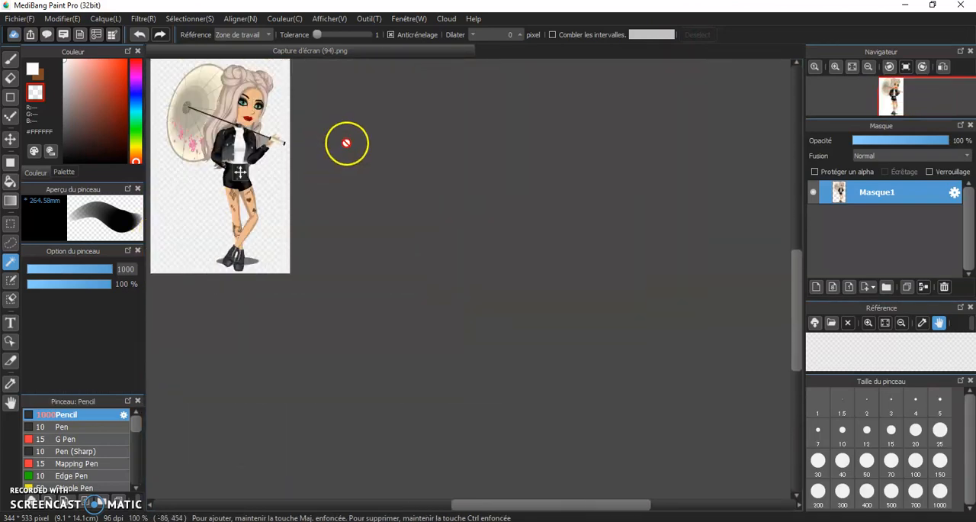
pyautogui.scroll(2, 277, 153)
pyautogui.scroll(-2, 395, 90)
pyautogui.scroll(5, 395, 90)
pyautogui.scroll(1, 277, 81)
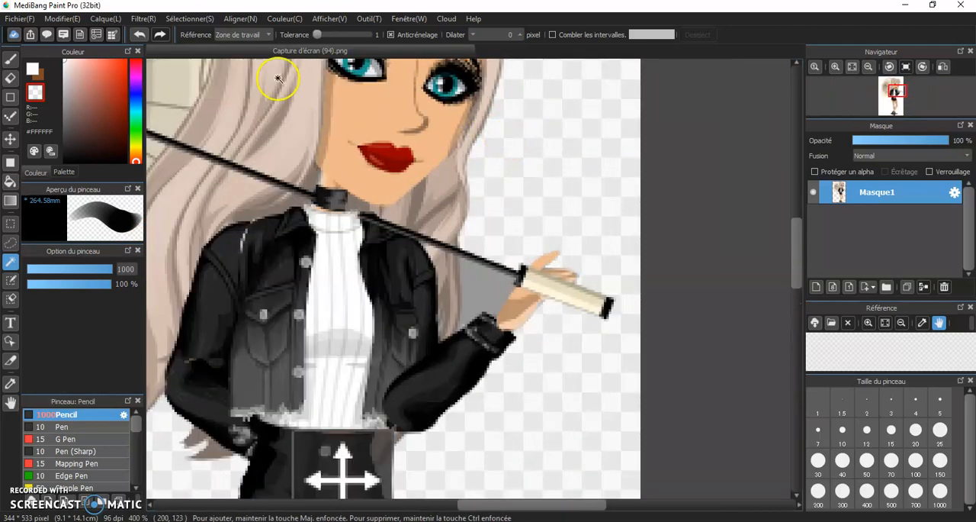
pyautogui.scroll(-5, 305, 87)
pyautogui.scroll(2, 345, 95)
pyautogui.scroll(-4, 346, 95)
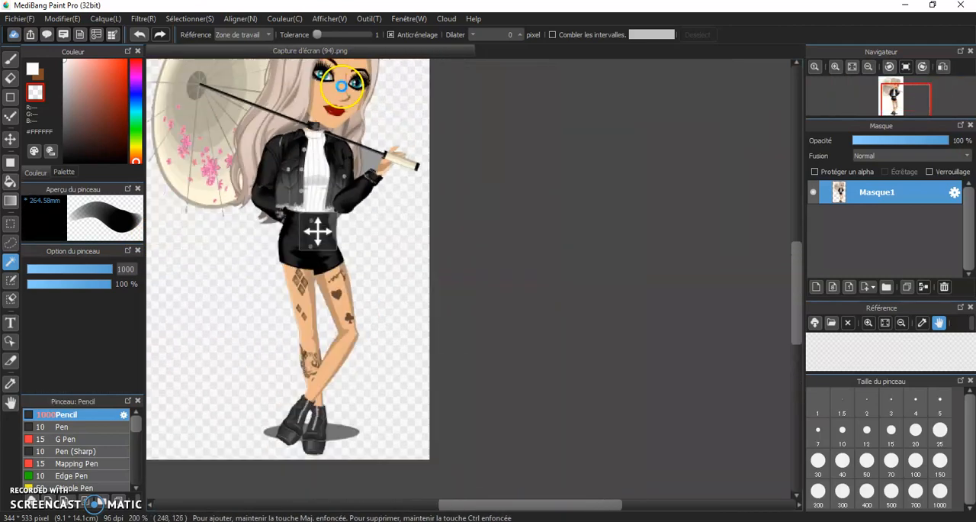
pyautogui.scroll(8, 341, 77)
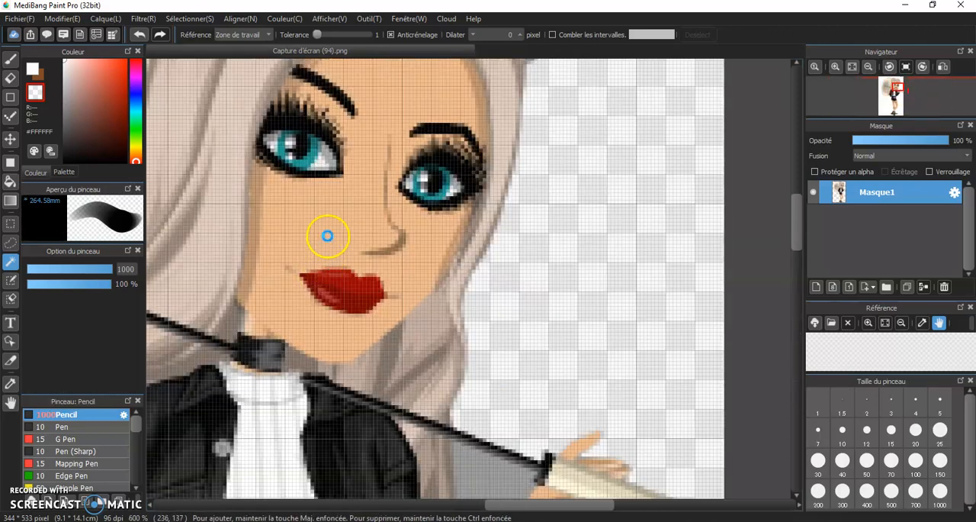
pyautogui.scroll(1, 327, 231)
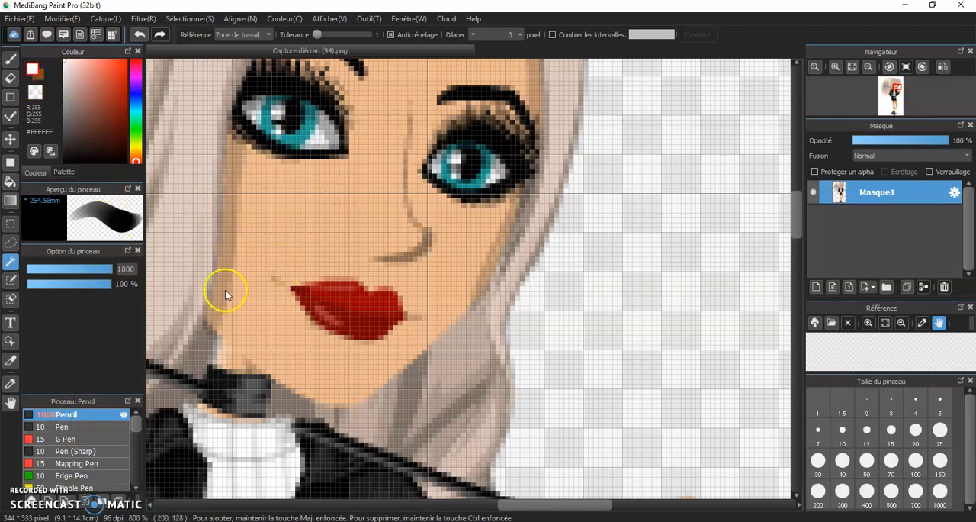
# Paint a short white test stroke on the avatar's cheek with a size 2 Pencil and preview a Gaussian blur of 2.
pyautogui.click(10, 59)
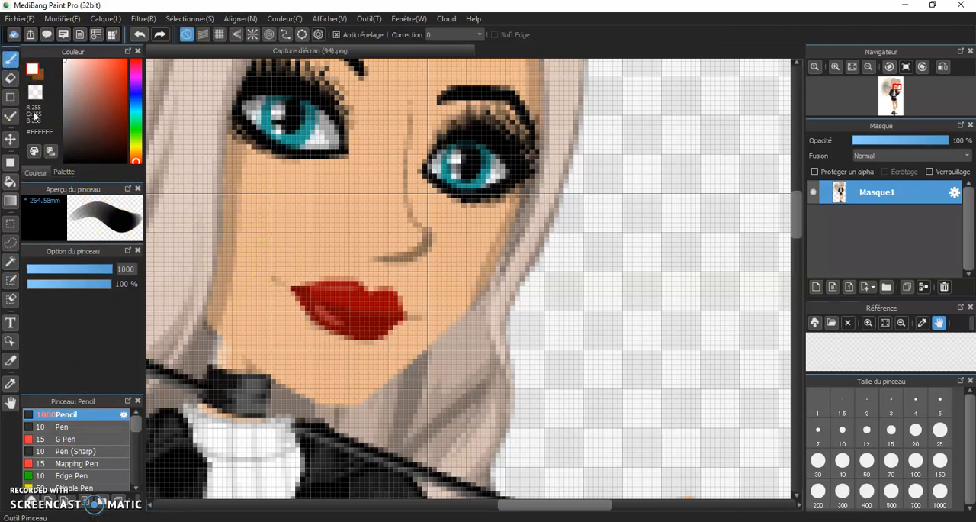
pyautogui.moveTo(48, 269); pyautogui.dragTo(30, 272)
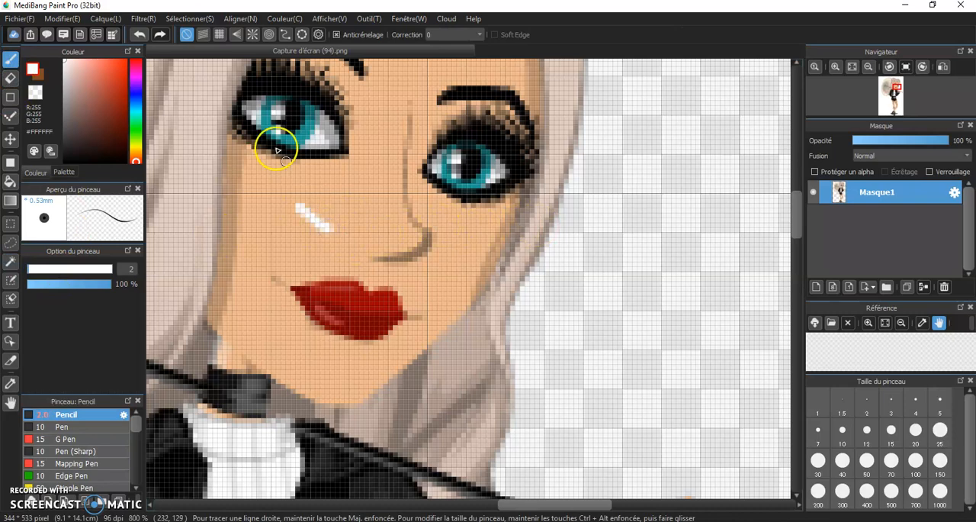
pyautogui.click(149, 19)
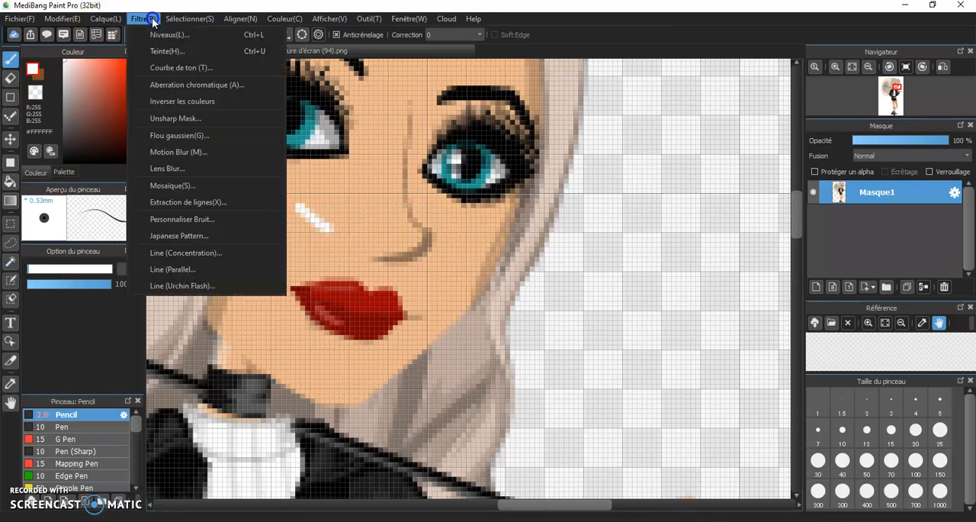
pyautogui.click(183, 135)
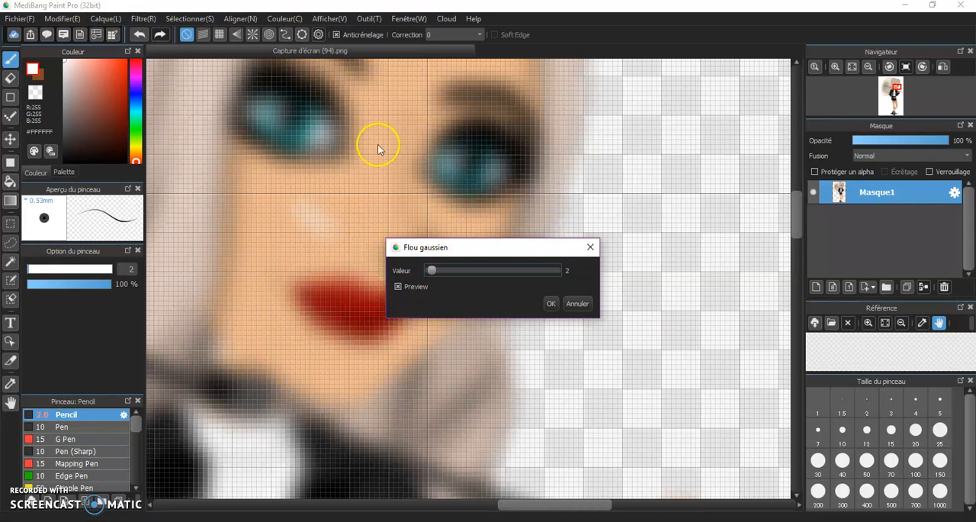
pyautogui.click(575, 306)
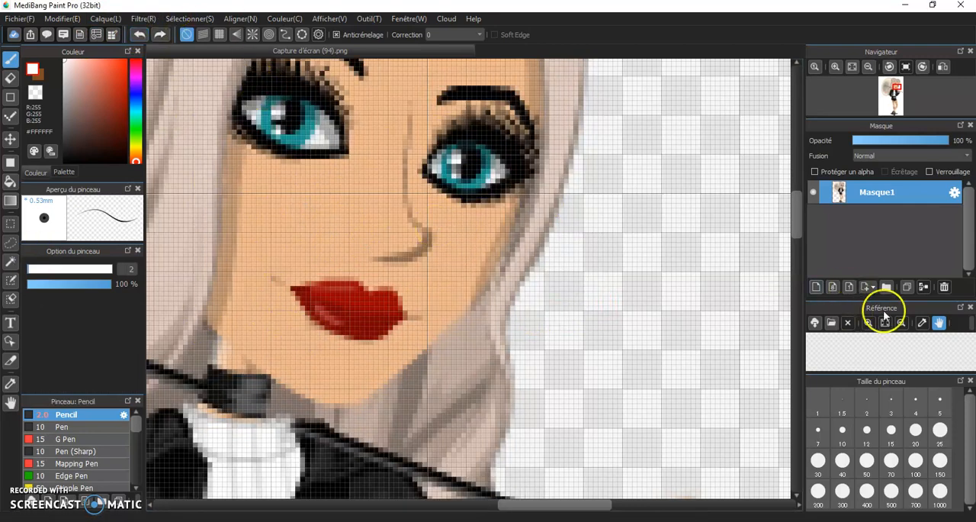
# Add a new layer above the avatar layer and sample the skin tone #EEB88B from the cheek with the Eyedropper.
pyautogui.click(816, 287)
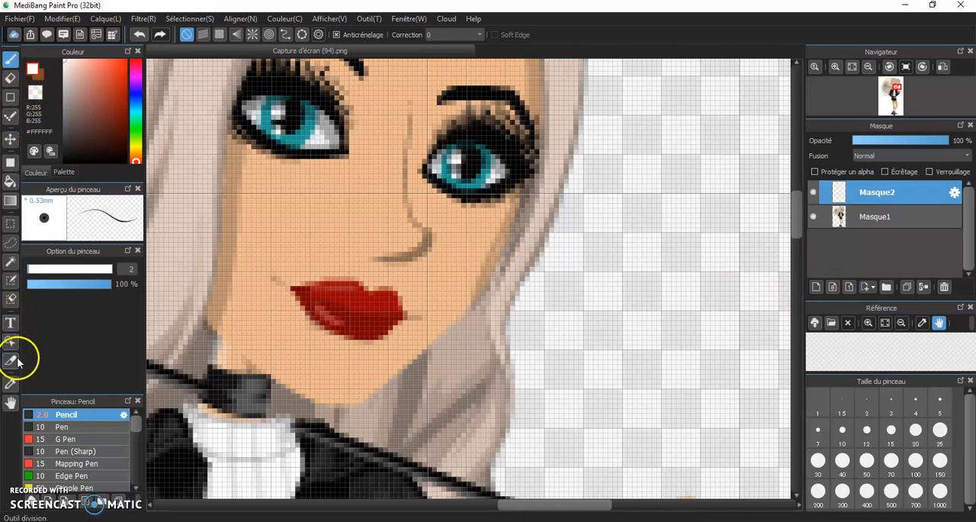
pyautogui.click(11, 380)
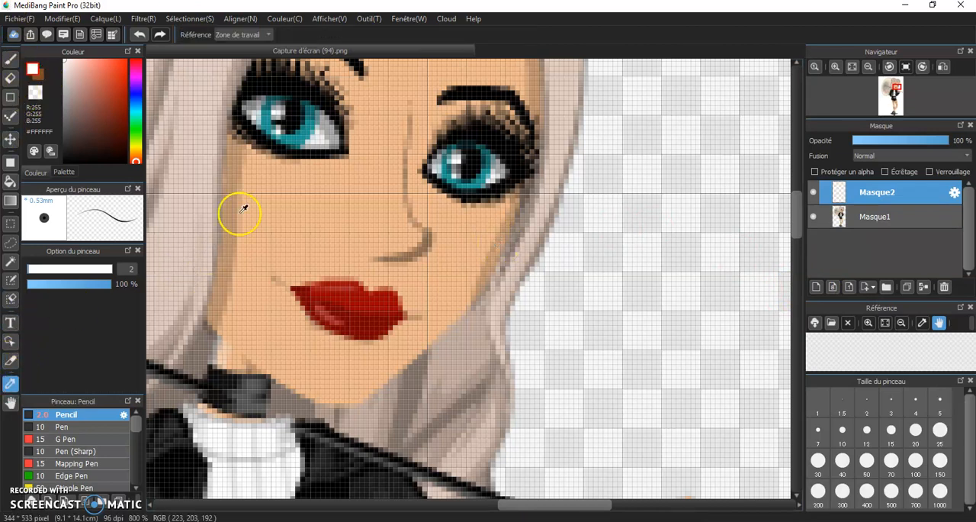
pyautogui.scroll(2, 313, 221)
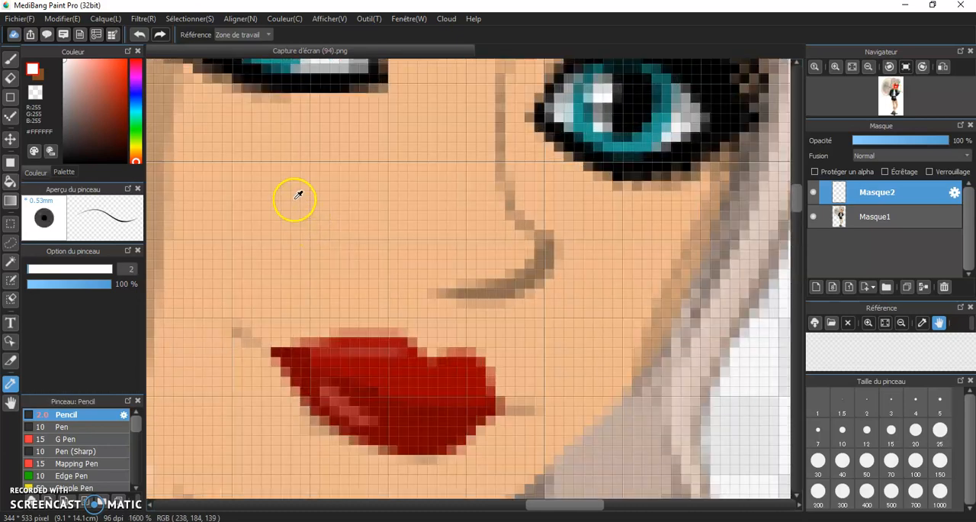
pyautogui.click(298, 195)
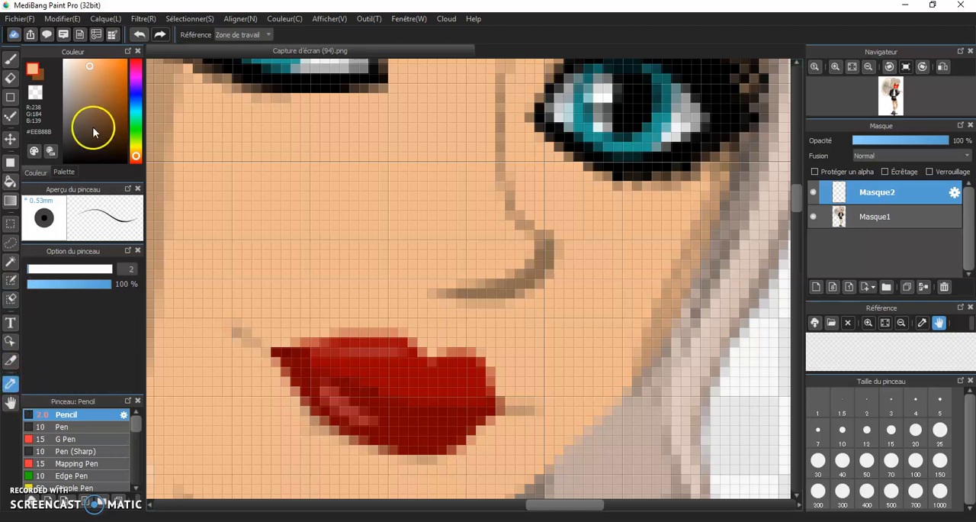
pyautogui.moveTo(90, 63); pyautogui.dragTo(104, 98)
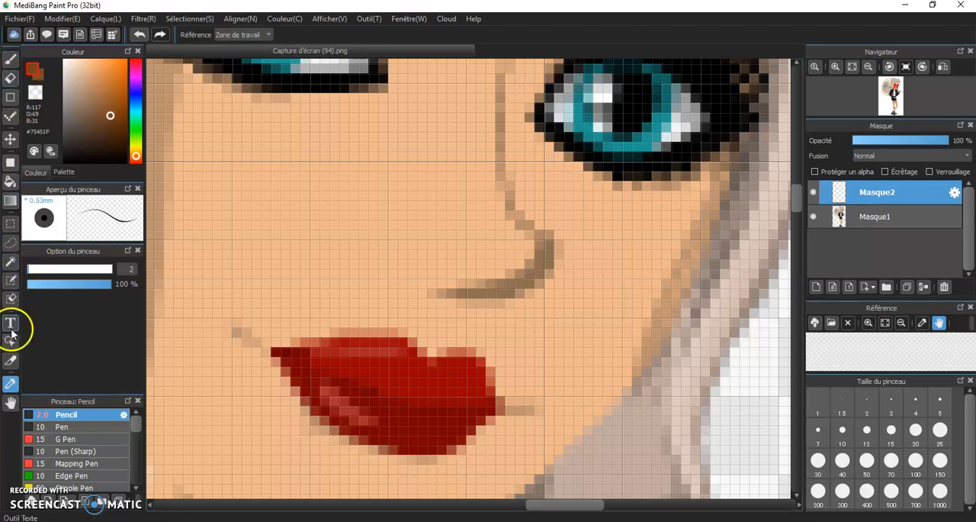
pyautogui.click(307, 215)
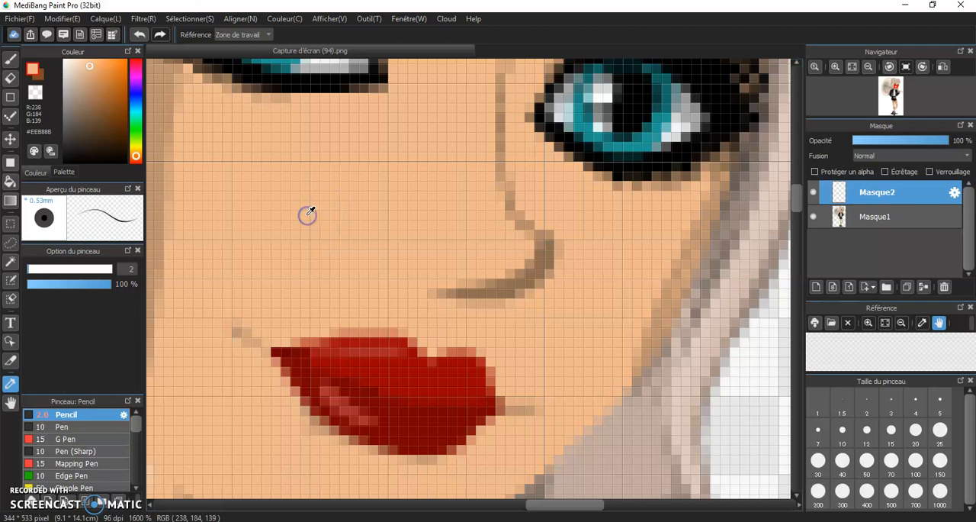
# Lighten the sampled skin tone to pale beige #F5DFCE and make the brown #7F4A26 the active colour.
pyautogui.moveTo(79, 62); pyautogui.dragTo(73, 63)
pyautogui.click(40, 76)
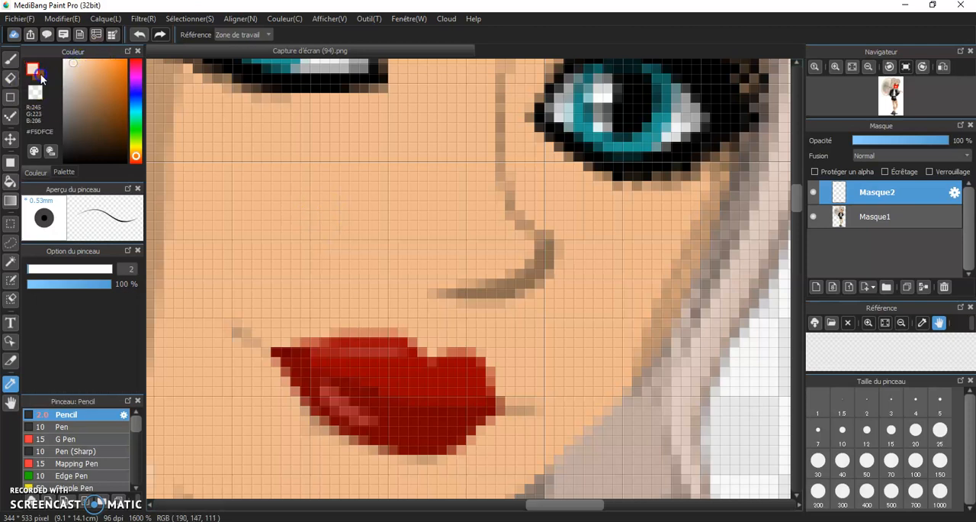
pyautogui.click(39, 77)
# Paint a brown contour stroke outward from each corner of the mouth with the Pencil at size 6.1.
pyautogui.click(10, 60)
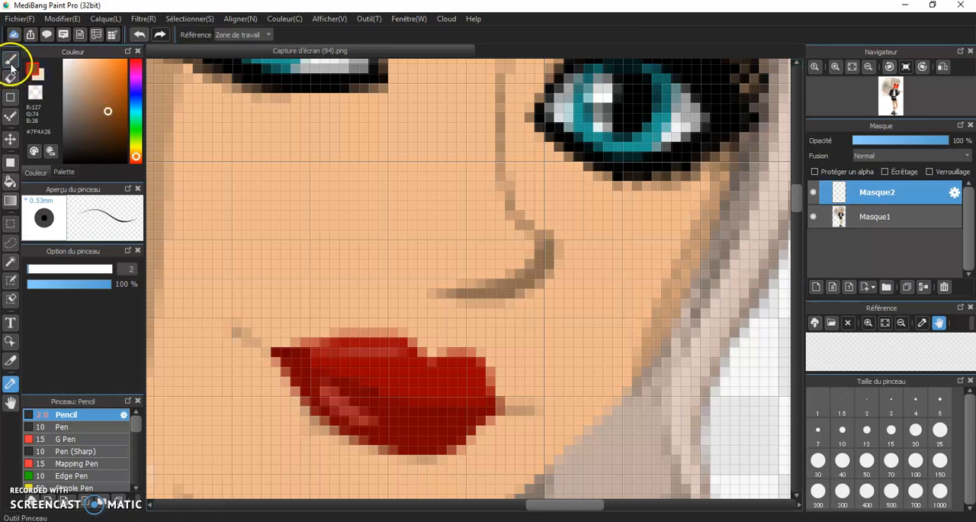
pyautogui.click(37, 269)
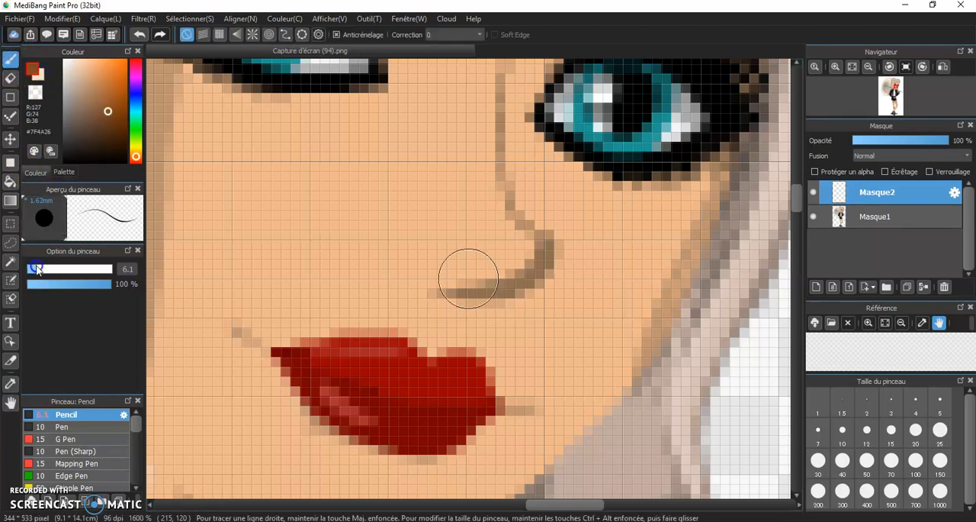
pyautogui.scroll(-3, 252, 246)
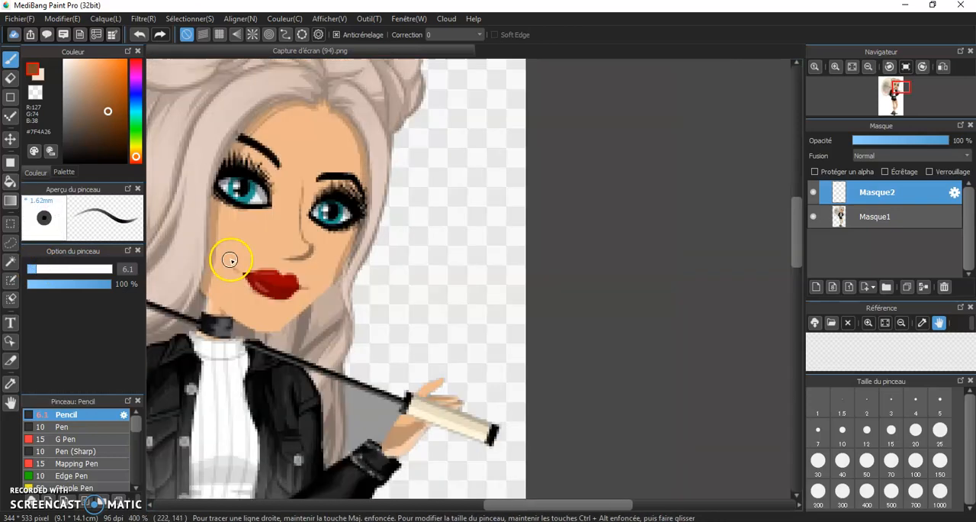
pyautogui.scroll(2, 229, 283)
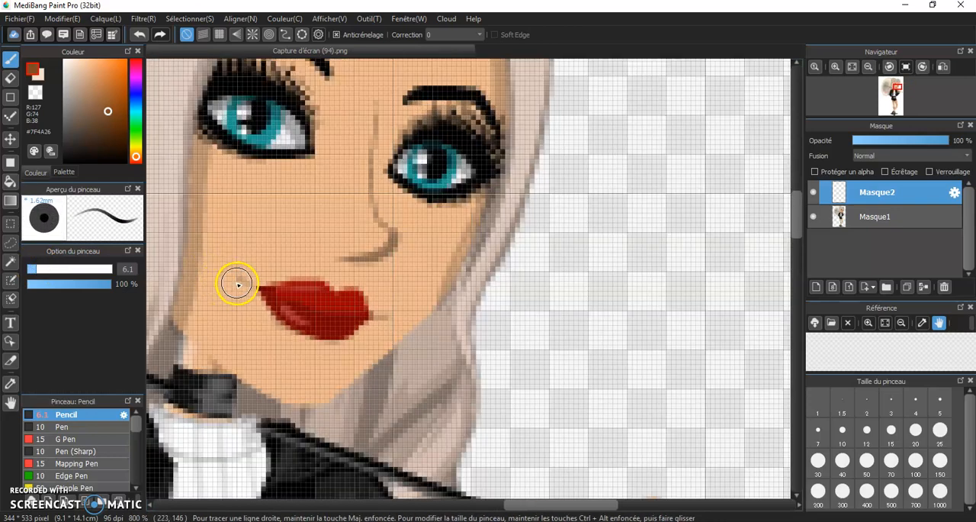
pyautogui.moveTo(244, 287); pyautogui.dragTo(216, 258)
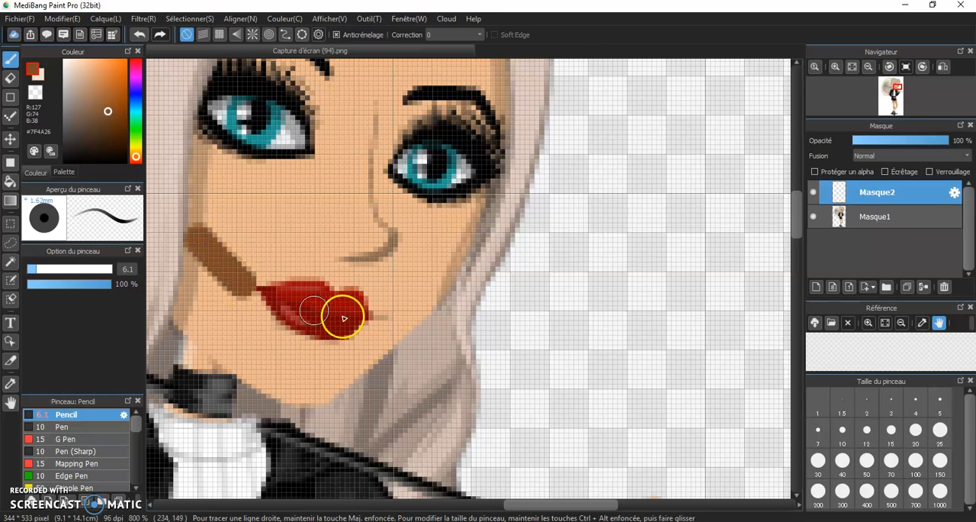
pyautogui.click(390, 309)
pyautogui.moveTo(390, 308); pyautogui.dragTo(424, 292)
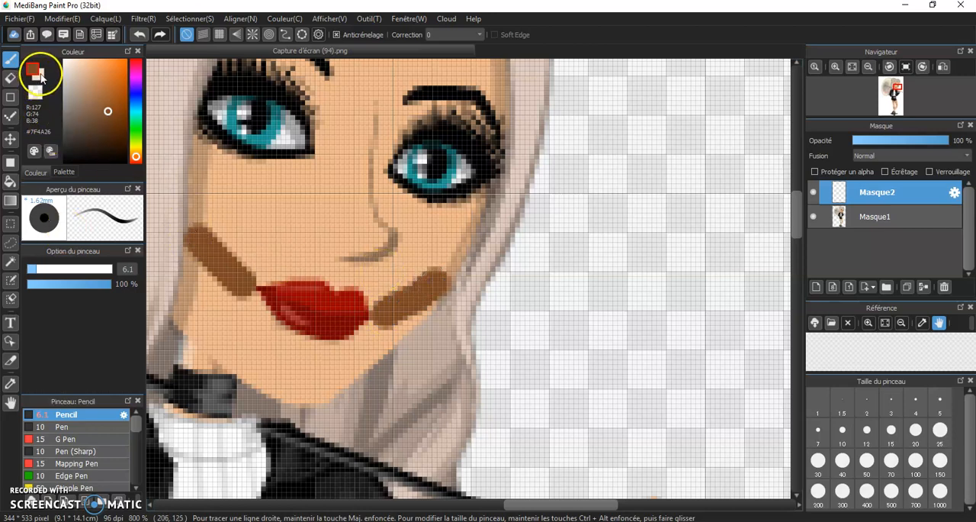
pyautogui.moveTo(213, 167)
pyautogui.mouseDown()
pyautogui.moveTo(285, 201)
pyautogui.moveTo(312, 201)
pyautogui.moveTo(308, 173)
pyautogui.moveTo(283, 175)
pyautogui.mouseUp()
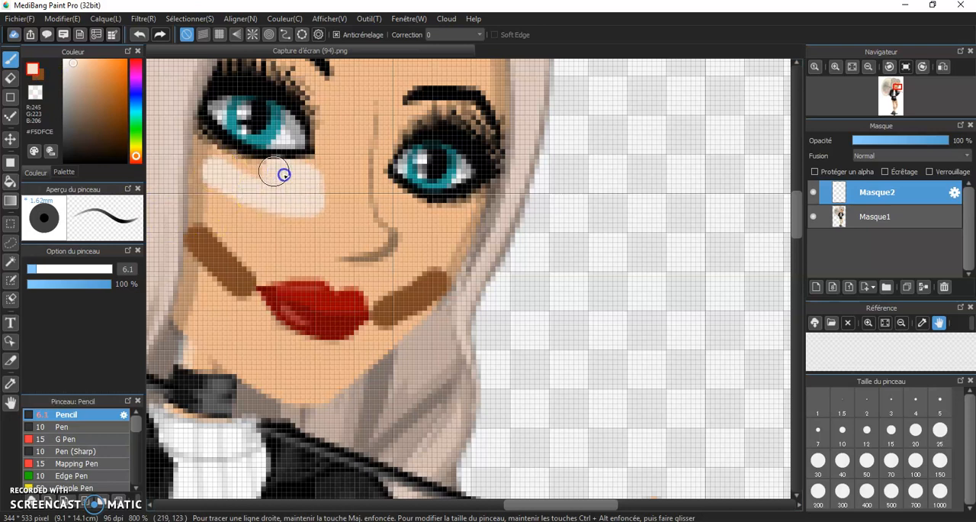
pyautogui.click(139, 34)
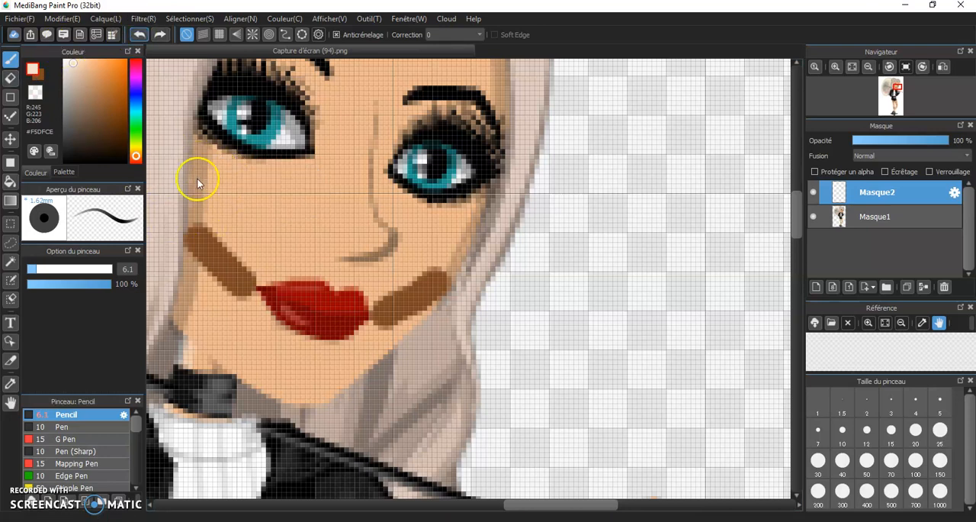
pyautogui.moveTo(207, 211)
pyautogui.mouseDown()
pyautogui.moveTo(242, 252)
pyautogui.moveTo(305, 251)
pyautogui.moveTo(298, 218)
pyautogui.moveTo(255, 183)
pyautogui.moveTo(214, 205)
pyautogui.moveTo(236, 203)
pyautogui.mouseUp()
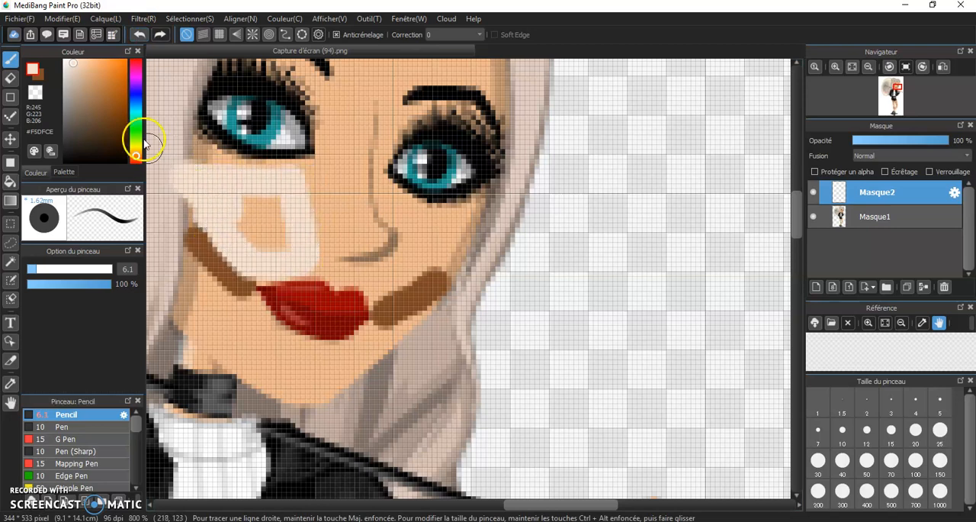
pyautogui.click(139, 35)
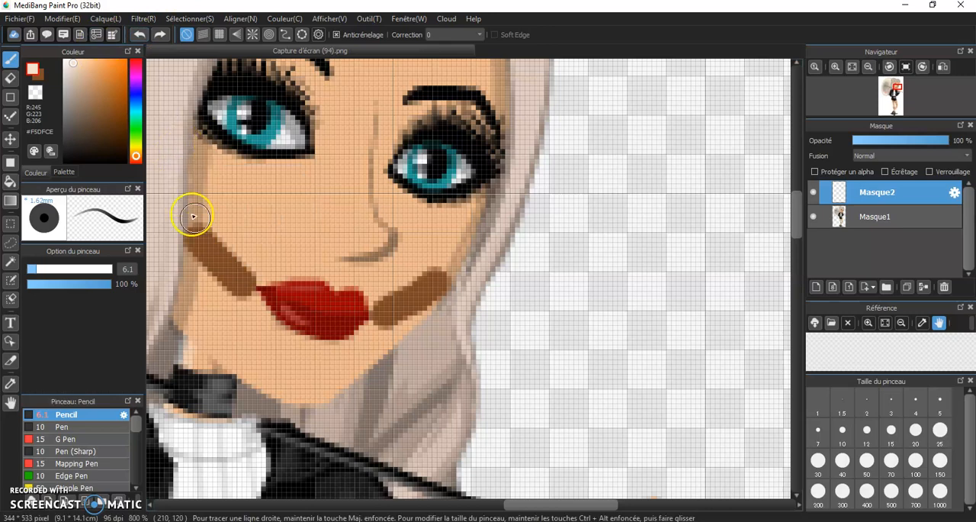
# Fill the areas under both eyes, down to the brown contour strokes, with pale beige #F5DFCE.
pyautogui.moveTo(238, 247)
pyautogui.mouseDown()
pyautogui.moveTo(215, 198)
pyautogui.moveTo(238, 181)
pyautogui.moveTo(257, 192)
pyautogui.moveTo(307, 178)
pyautogui.moveTo(273, 261)
pyautogui.moveTo(265, 240)
pyautogui.moveTo(295, 198)
pyautogui.moveTo(260, 235)
pyautogui.moveTo(265, 202)
pyautogui.moveTo(238, 219)
pyautogui.moveTo(292, 180)
pyautogui.moveTo(211, 178)
pyautogui.mouseUp()
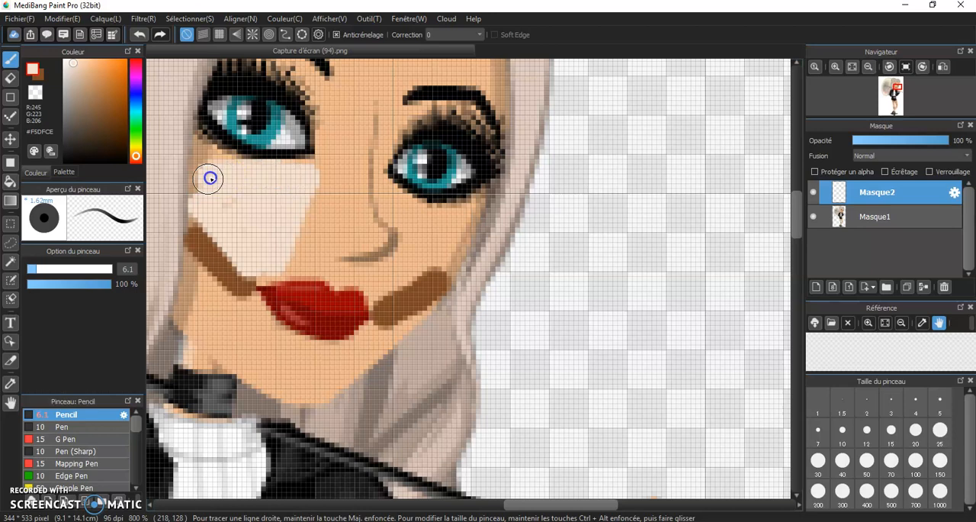
pyautogui.scroll(-2, 218, 261)
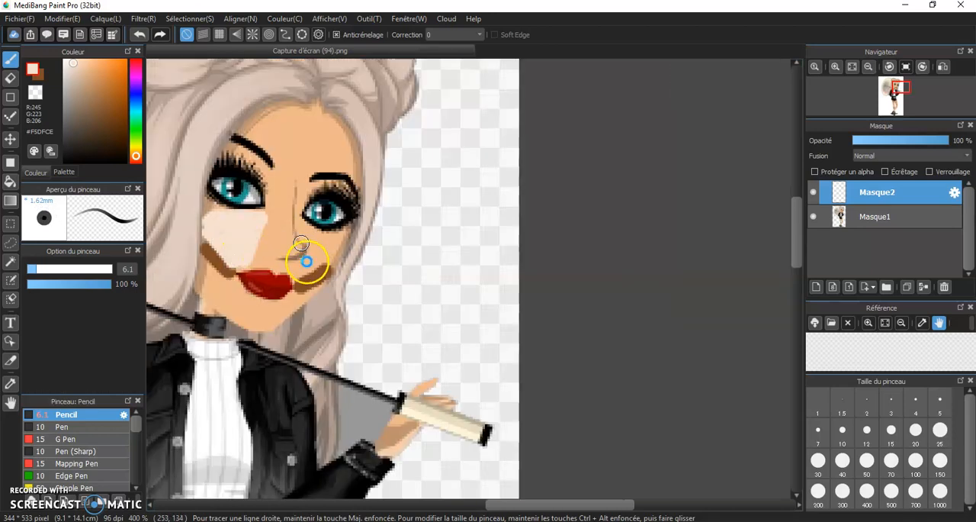
pyautogui.scroll(2, 305, 257)
pyautogui.moveTo(322, 251)
pyautogui.mouseDown()
pyautogui.moveTo(340, 234)
pyautogui.moveTo(394, 255)
pyautogui.moveTo(312, 306)
pyautogui.moveTo(349, 262)
pyautogui.mouseUp()
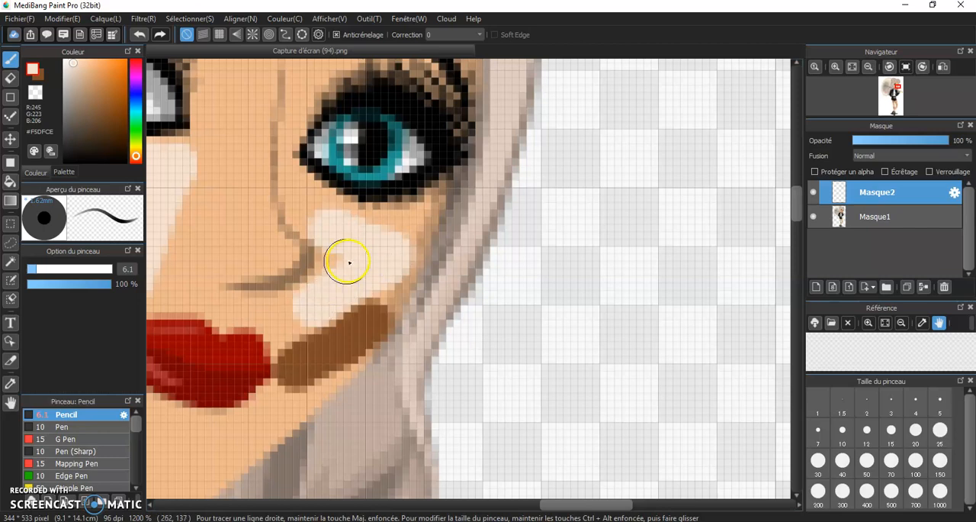
# Paint a pale beige highlight across the centre of the forehead with the Pencil at size 5.1.
pyautogui.scroll(-2, 213, 331)
pyautogui.scroll(-2, 190, 285)
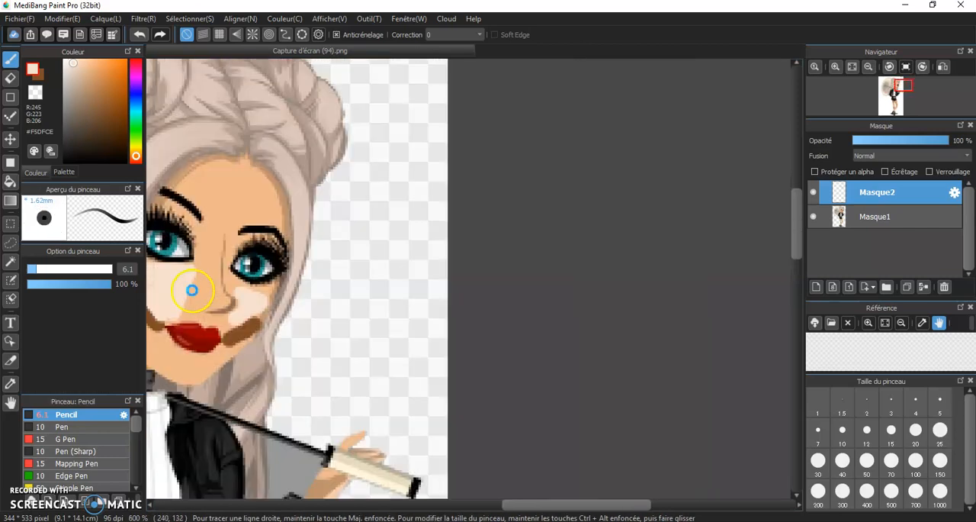
pyautogui.scroll(4, 183, 241)
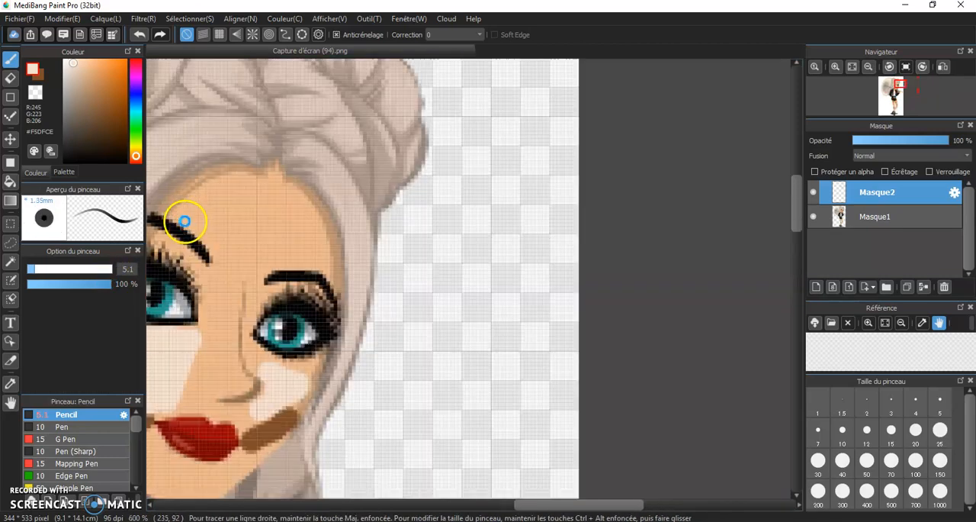
pyautogui.moveTo(201, 195); pyautogui.dragTo(309, 183)
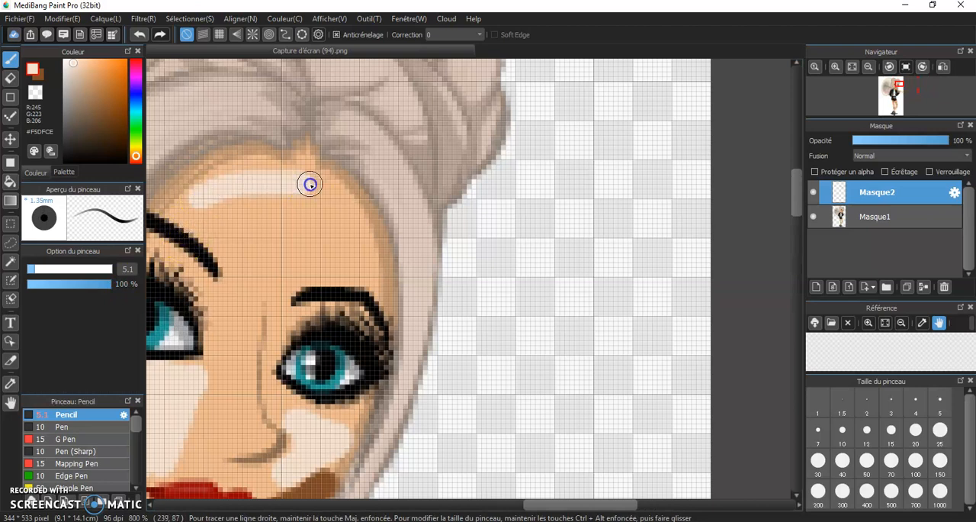
pyautogui.moveTo(337, 221)
pyautogui.mouseDown()
pyautogui.moveTo(333, 239)
pyautogui.moveTo(200, 216)
pyautogui.moveTo(312, 216)
pyautogui.moveTo(276, 196)
pyautogui.moveTo(203, 199)
pyautogui.moveTo(216, 229)
pyautogui.moveTo(317, 247)
pyautogui.mouseUp()
# Paint a brown contour along the avatar's chin with a pale beige highlight spot above it.
pyautogui.scroll(-1, 285, 274)
pyautogui.scroll(1, 258, 332)
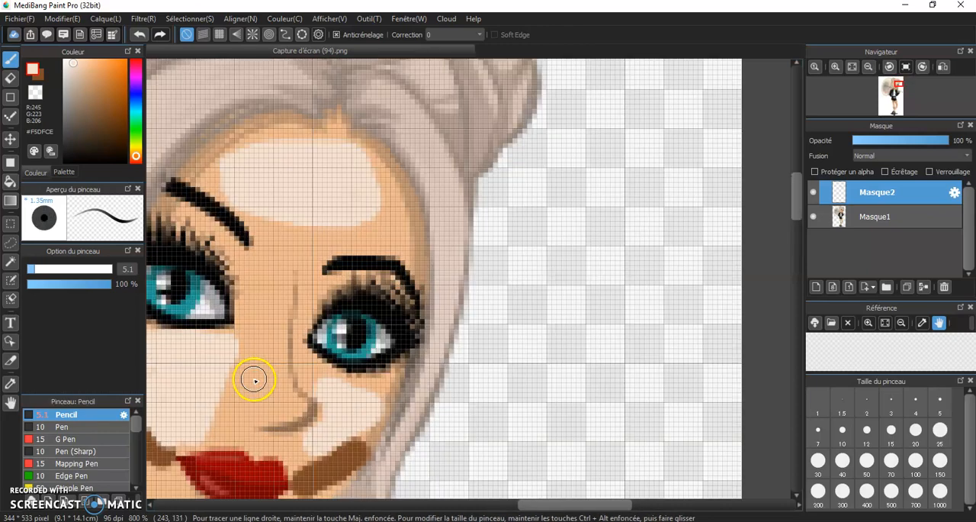
pyautogui.scroll(-4, 255, 377)
pyautogui.scroll(1, 246, 423)
pyautogui.scroll(4, 247, 423)
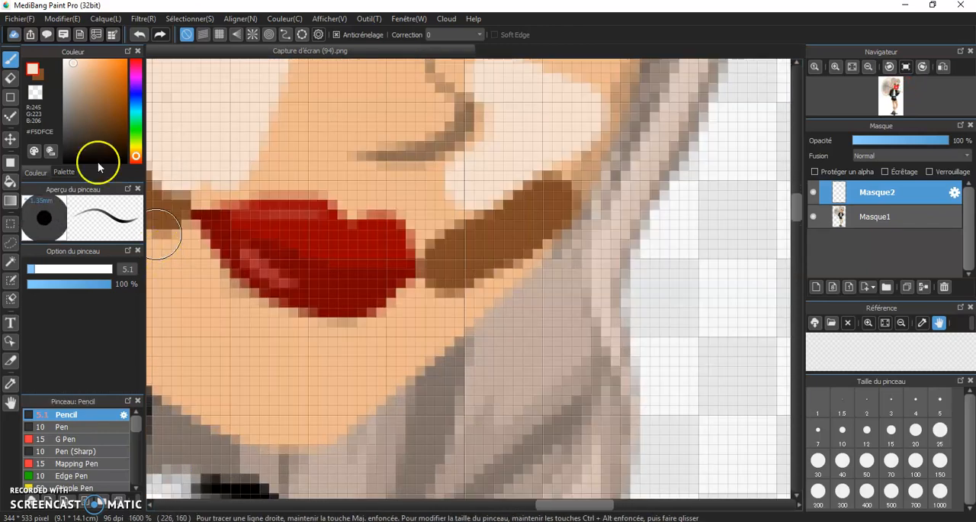
pyautogui.click(41, 77)
pyautogui.moveTo(302, 395)
pyautogui.mouseDown()
pyautogui.moveTo(284, 395)
pyautogui.moveTo(295, 356)
pyautogui.moveTo(262, 343)
pyautogui.moveTo(255, 363)
pyautogui.mouseUp()
pyautogui.click(33, 94)
# Apply a Gaussian blur with a value of 5 to the layer holding the painted contour and highlights.
pyautogui.scroll(-5, 228, 336)
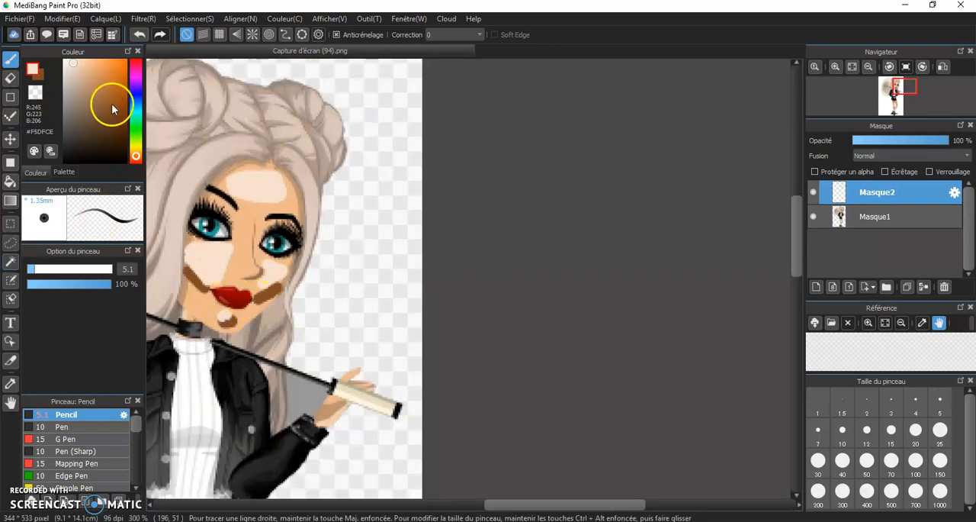
pyautogui.click(140, 19)
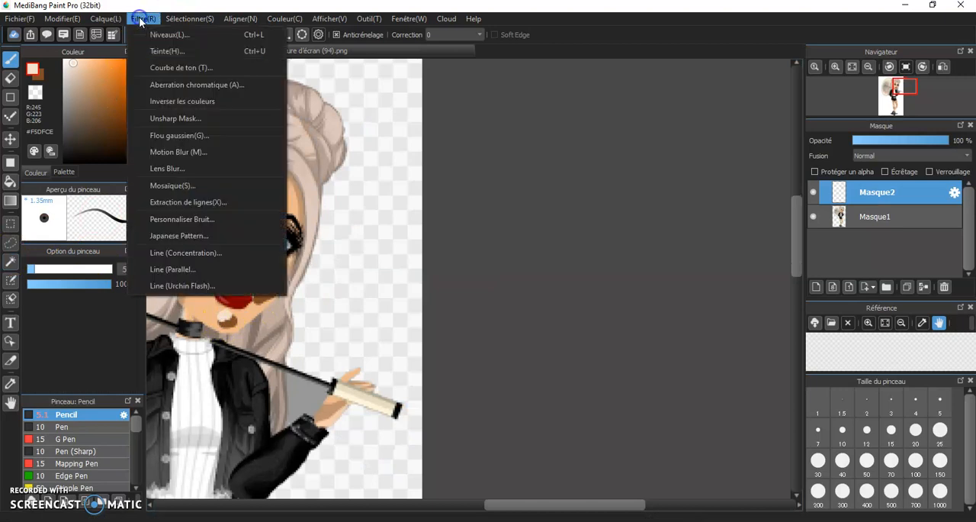
pyautogui.click(189, 136)
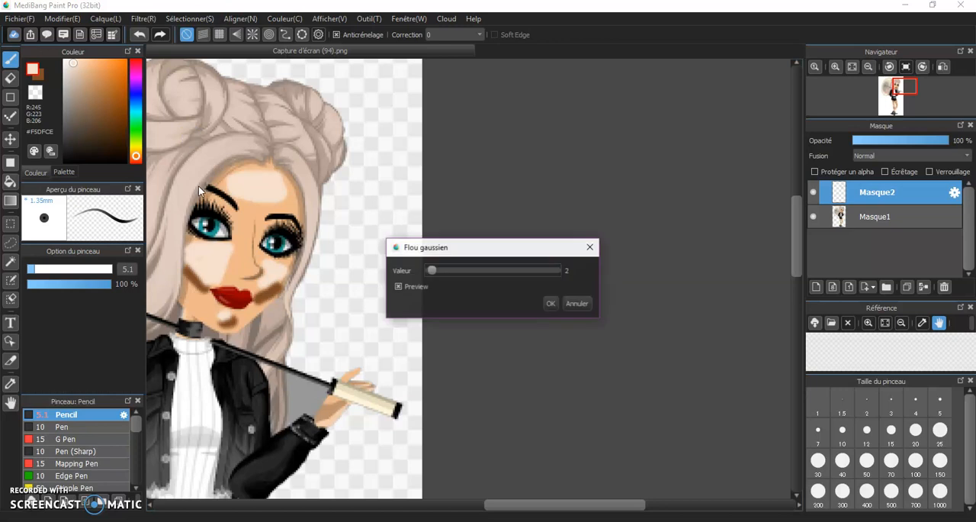
pyautogui.click(434, 270)
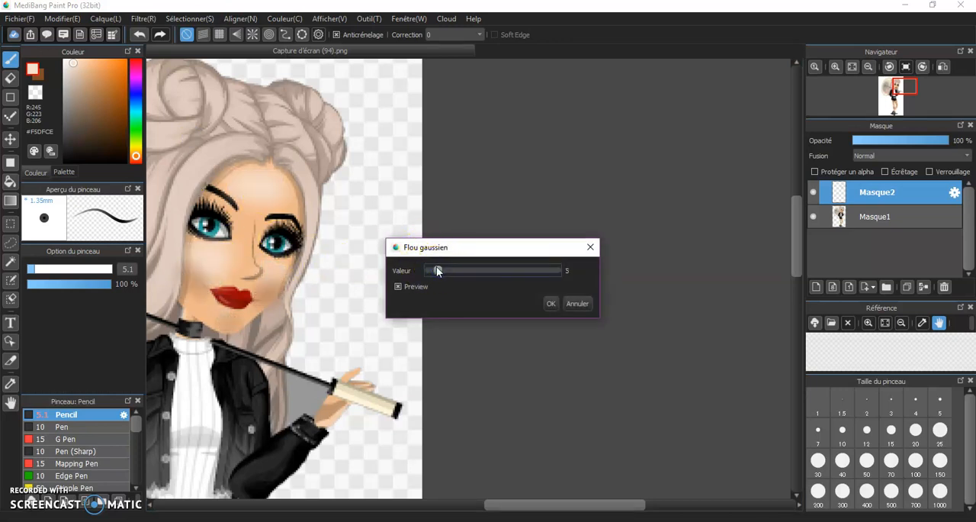
pyautogui.moveTo(437, 270)
pyautogui.mouseDown()
pyautogui.moveTo(573, 292)
pyautogui.moveTo(159, 229)
pyautogui.mouseUp()
# Accept the Gaussian blur setting of 5 and inspect the blended shading on the avatar's face.
pyautogui.click(551, 302)
pyautogui.scroll(-2, 270, 268)
pyautogui.scroll(-1, 270, 268)
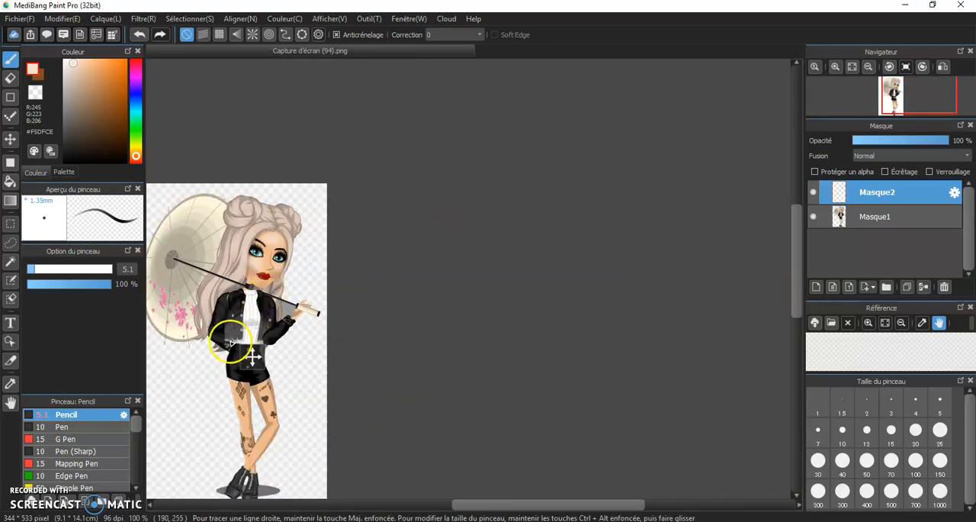
pyautogui.scroll(3, 224, 332)
pyautogui.scroll(-1, 296, 159)
pyautogui.scroll(4, 294, 130)
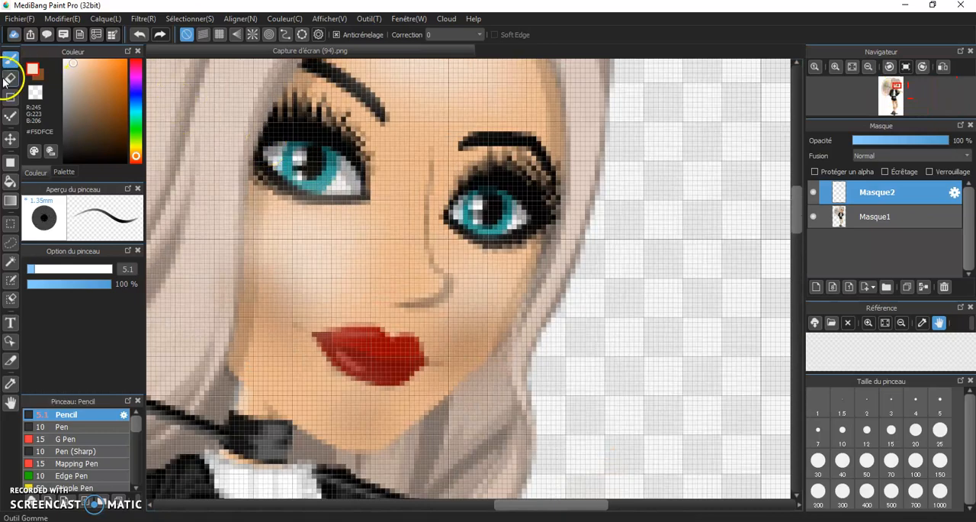
# Erase the blurred shading overlapping the larger eye and the nose tip with the Eraser at size 10.
pyautogui.click(8, 80)
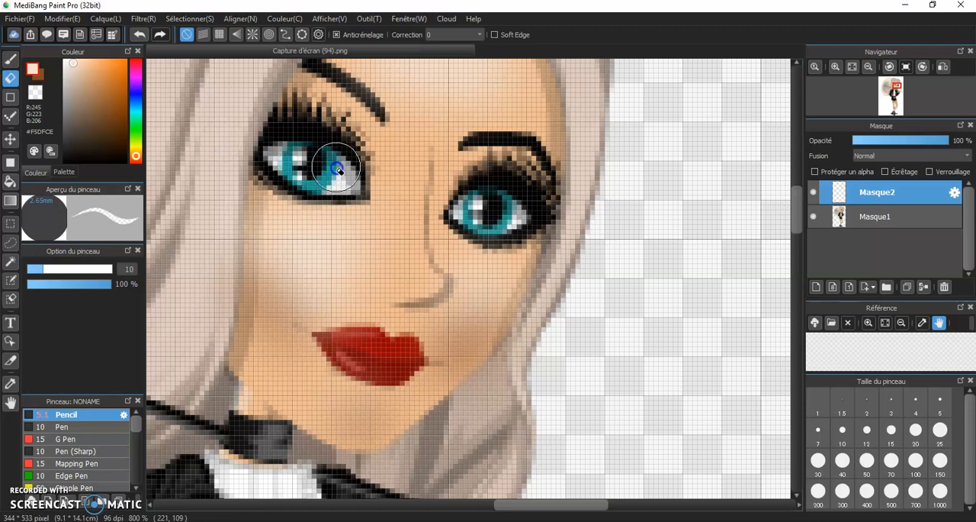
pyautogui.moveTo(296, 177); pyautogui.dragTo(346, 190)
pyautogui.moveTo(408, 297)
pyautogui.mouseDown()
pyautogui.moveTo(446, 286)
pyautogui.moveTo(421, 274)
pyautogui.mouseUp()
pyautogui.click(421, 272)
# Reduce the Eraser to size 4.1 and erase the blurred shading over the red lips and the other eye.
pyautogui.moveTo(27, 270); pyautogui.dragTo(34, 271)
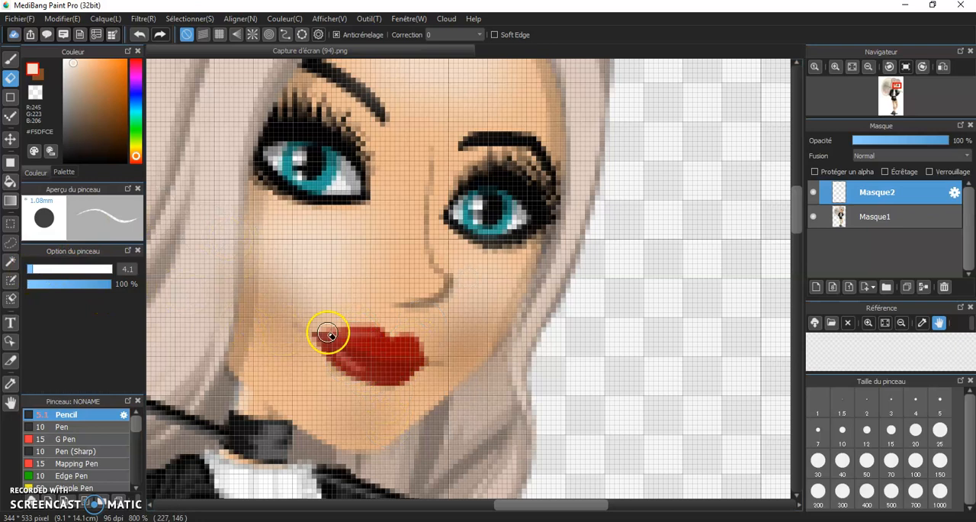
pyautogui.moveTo(338, 345); pyautogui.dragTo(346, 354)
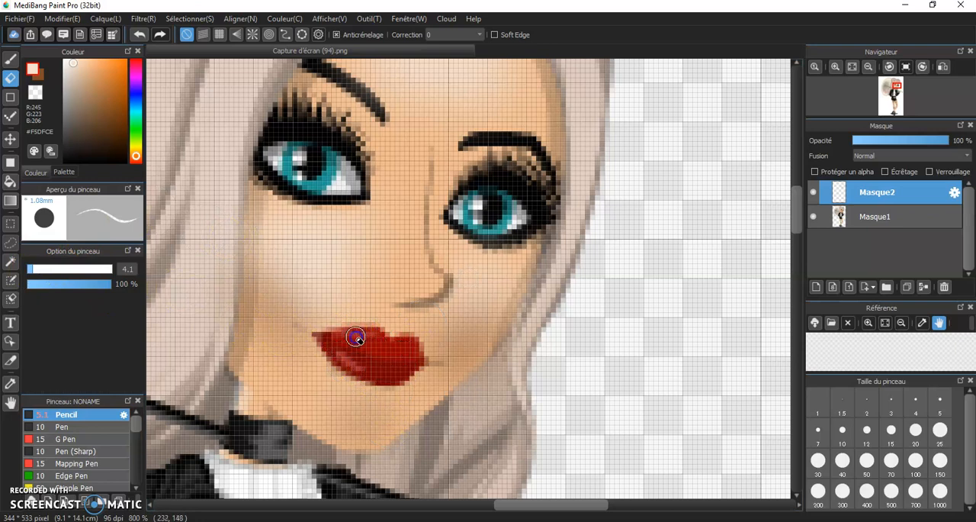
pyautogui.moveTo(340, 342); pyautogui.dragTo(353, 337)
pyautogui.moveTo(465, 213); pyautogui.dragTo(464, 225)
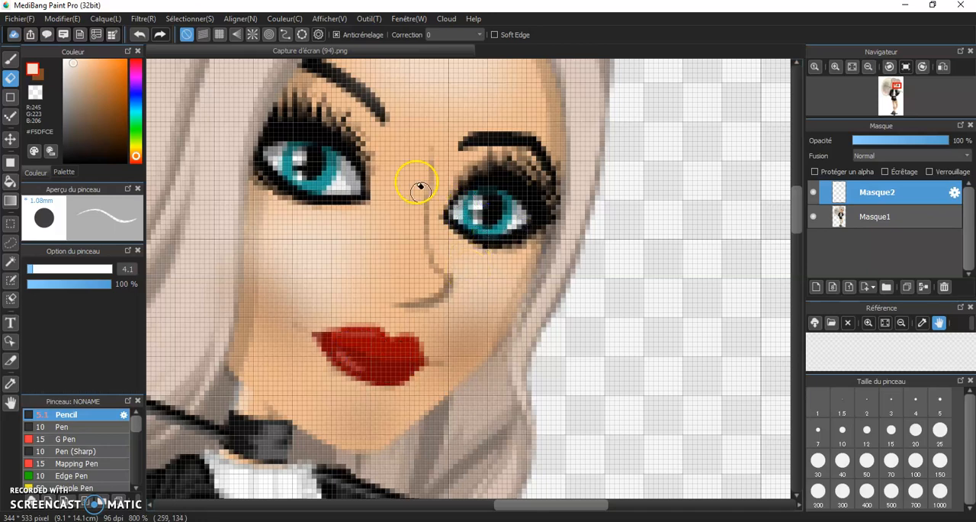
# Erase the blurred shading that spills onto the eyebrow and the hair around the forehead, cheek and jaw.
pyautogui.scroll(-1, 396, 130)
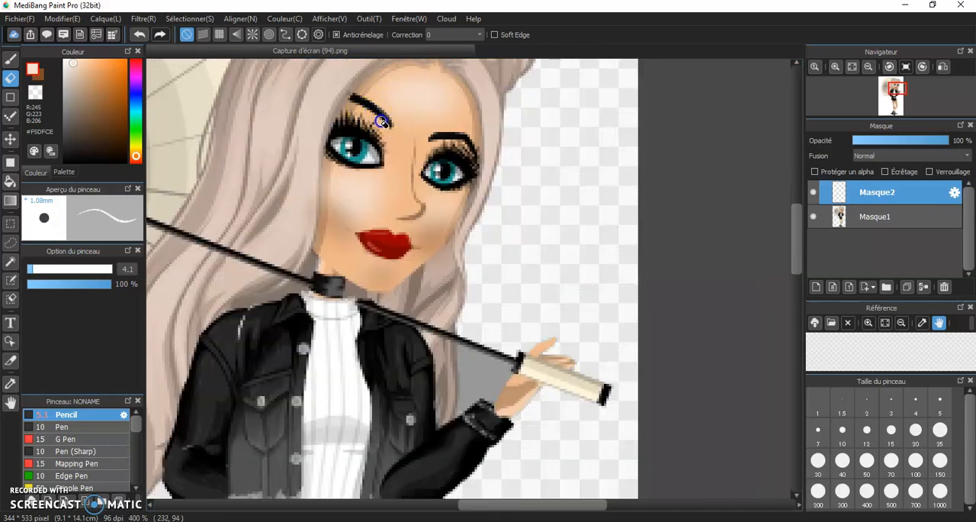
pyautogui.scroll(-1, 386, 122)
pyautogui.scroll(3, 371, 71)
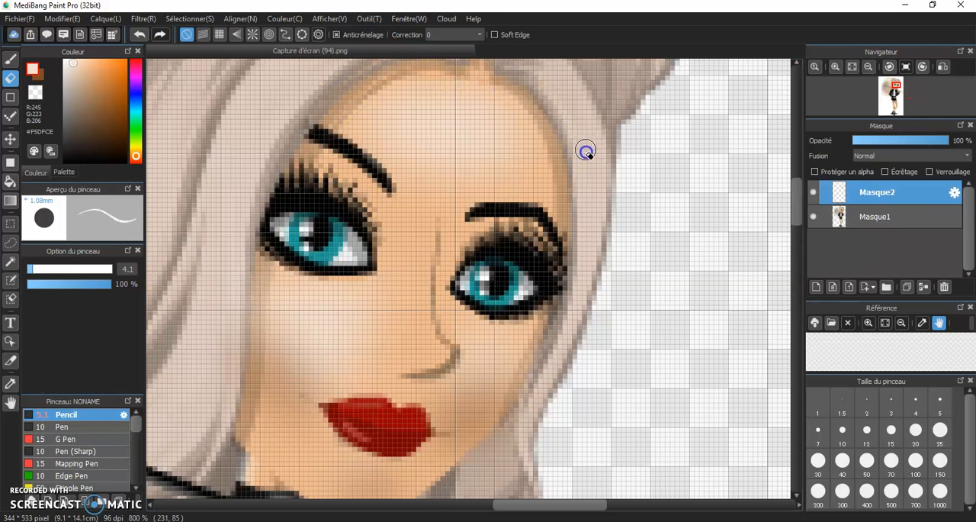
pyautogui.scroll(-1, 562, 221)
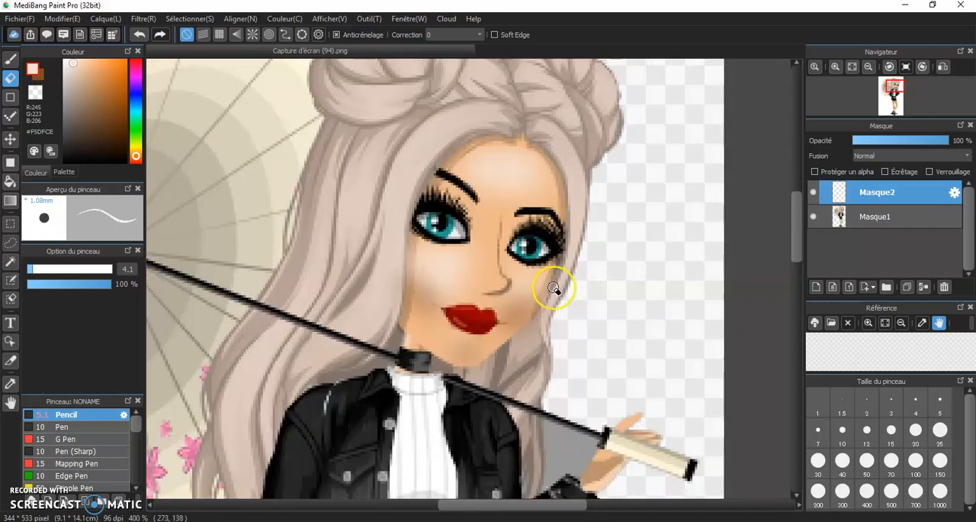
pyautogui.scroll(1, 554, 289)
pyautogui.moveTo(530, 326); pyautogui.dragTo(501, 375)
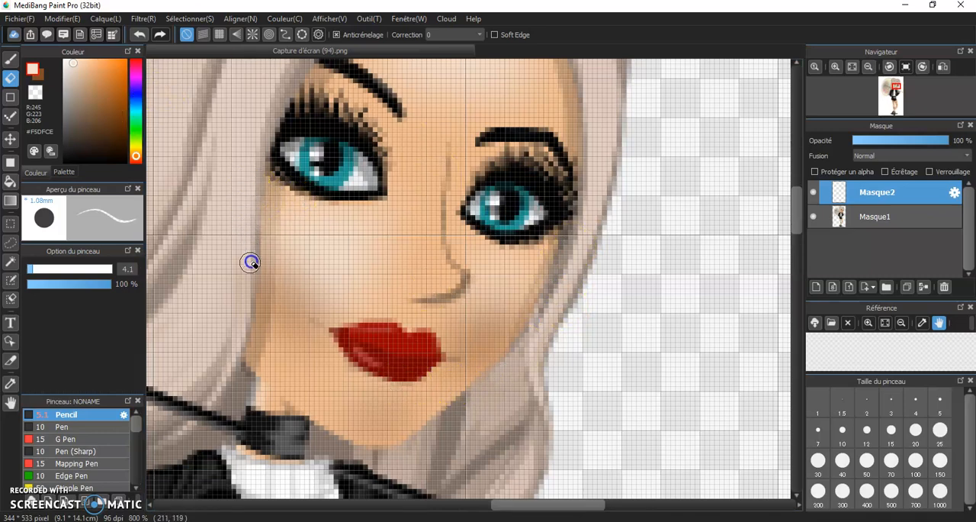
# Examine the retouched avatar as a whole and at closer zoom to check the face shading.
pyautogui.scroll(-1, 297, 279)
pyautogui.scroll(-2, 319, 268)
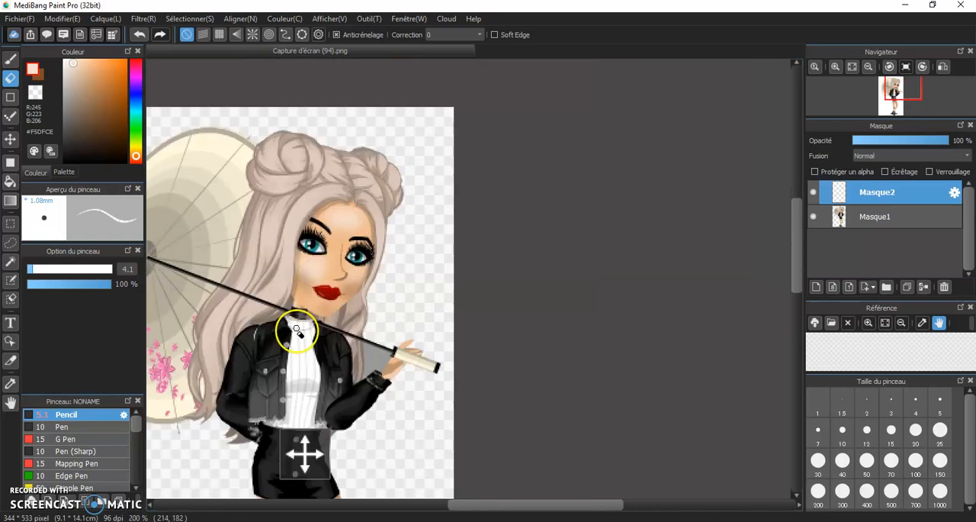
pyautogui.scroll(-1, 294, 320)
pyautogui.scroll(-2, 299, 357)
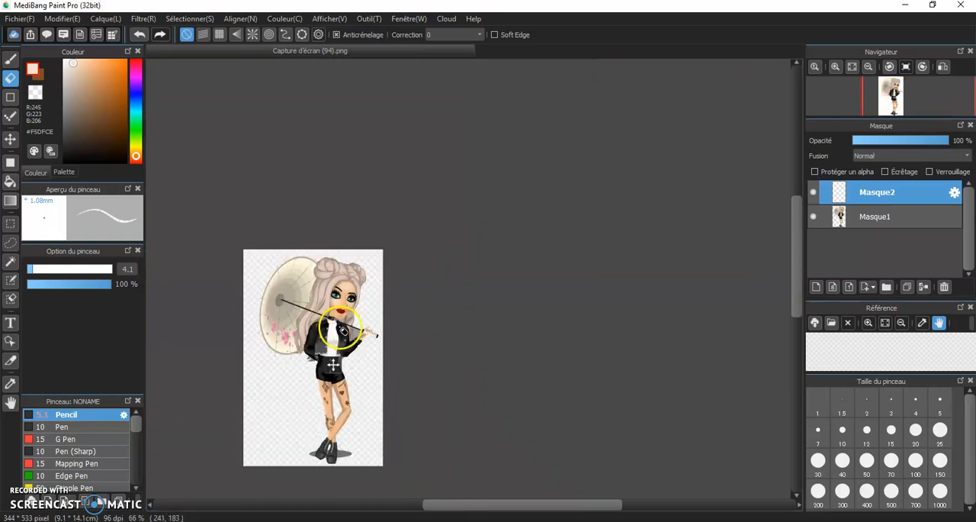
pyautogui.moveTo(798, 250); pyautogui.dragTo(790, 276)
pyautogui.scroll(2, 276, 205)
pyautogui.scroll(1, 277, 221)
pyautogui.scroll(-3, 277, 240)
pyautogui.moveTo(799, 269); pyautogui.dragTo(784, 312)
pyautogui.scroll(-3, 356, 187)
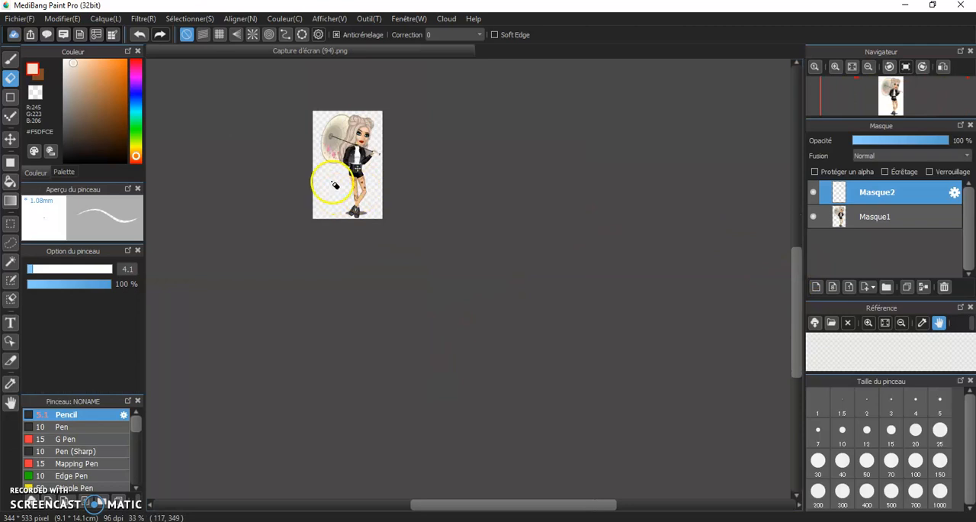
pyautogui.scroll(3, 328, 153)
pyautogui.scroll(1, 356, 102)
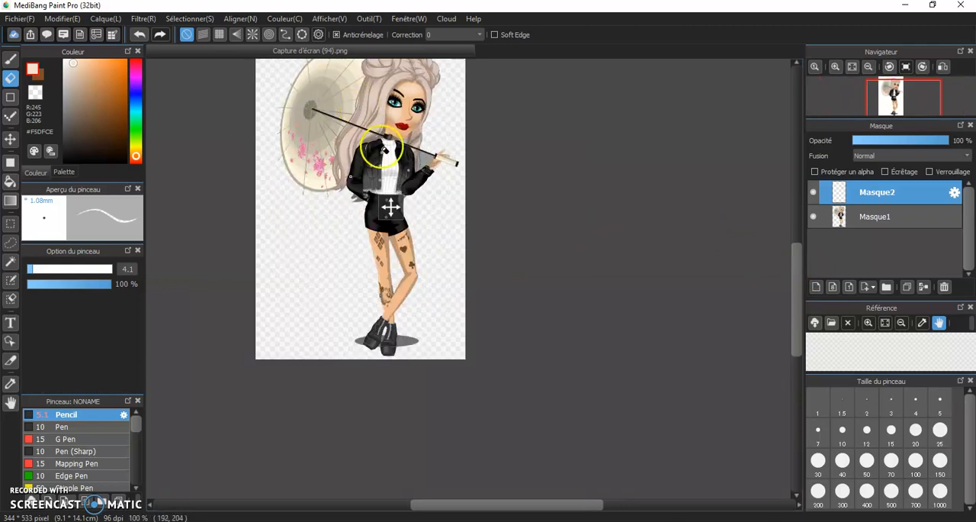
pyautogui.scroll(1, 400, 107)
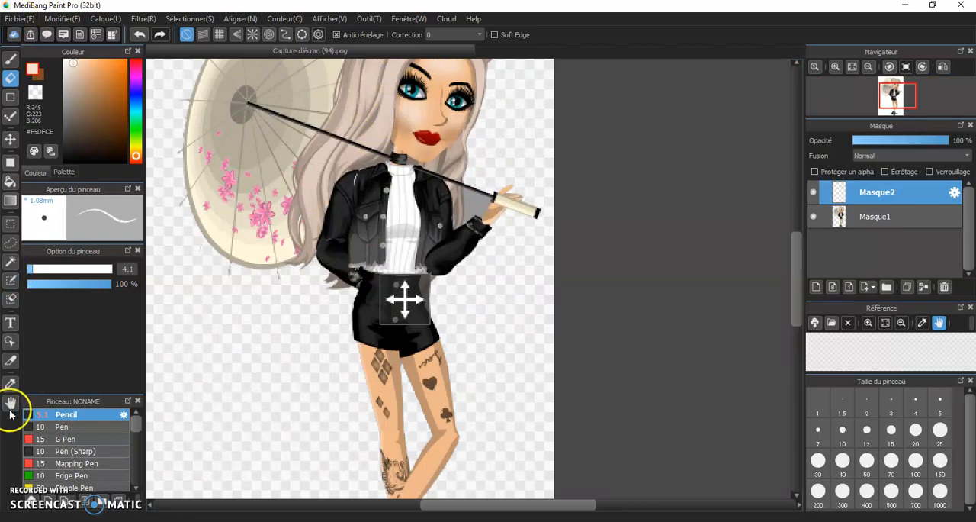
# Switch to Firefox, search Google Images for "fond sakura" and browse the cherry blossom backgrounds.
pyautogui.click(28, 493)
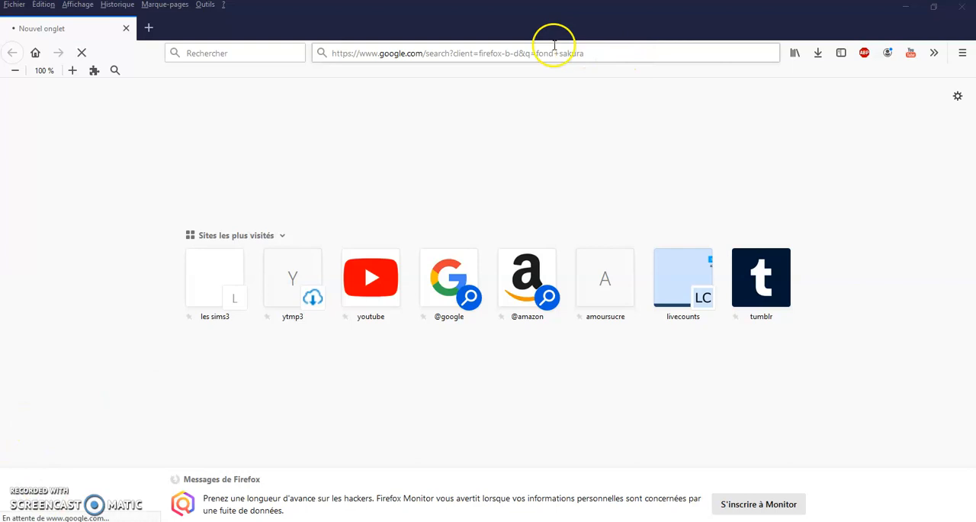
pyautogui.moveTo(585, 52); pyautogui.dragTo(569, 53)
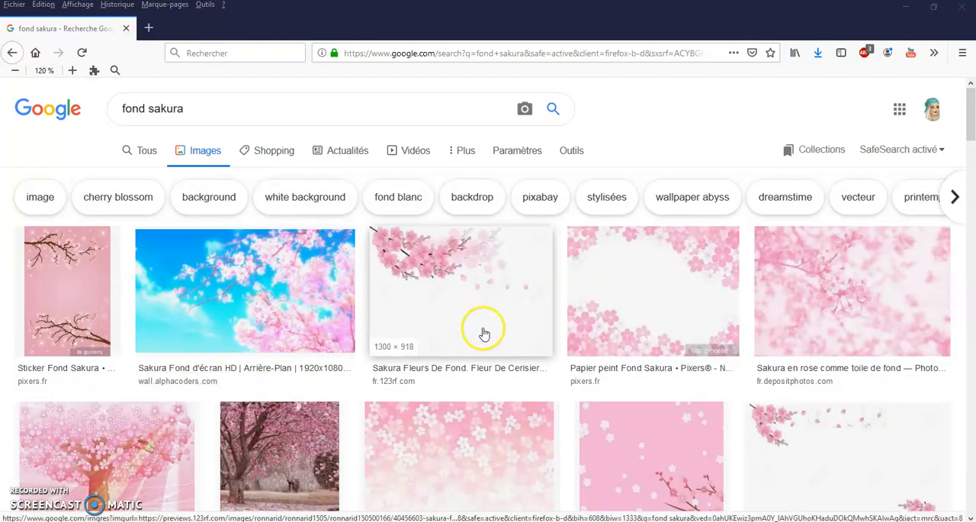
pyautogui.scroll(-2, 469, 374)
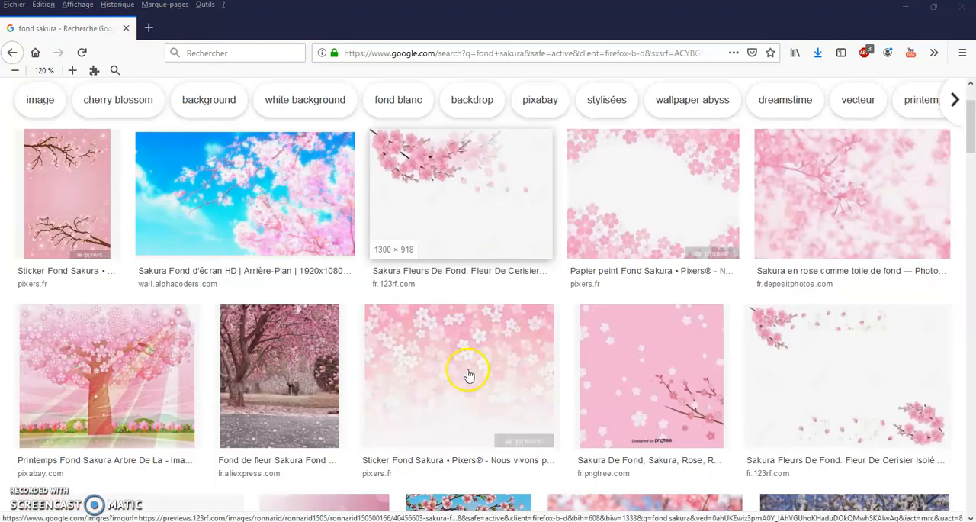
pyautogui.scroll(-3, 469, 373)
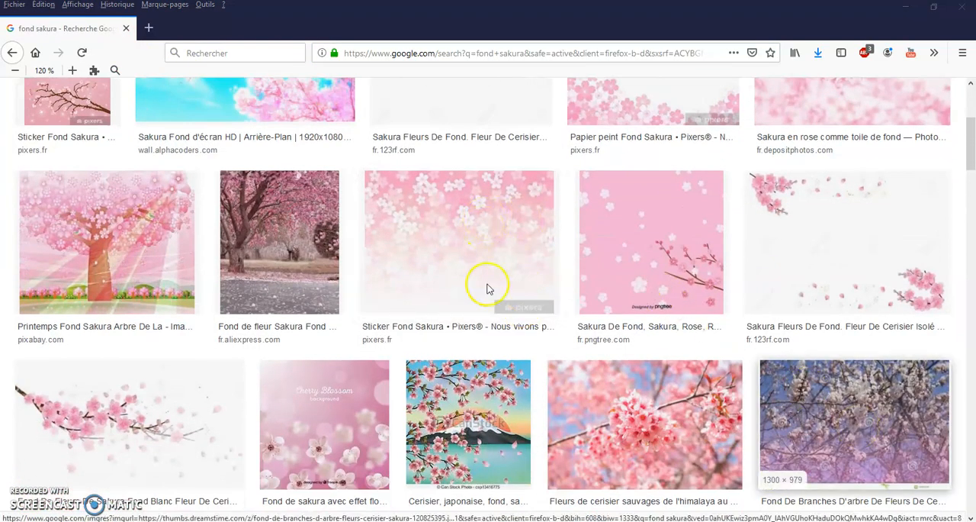
pyautogui.scroll(5, 427, 298)
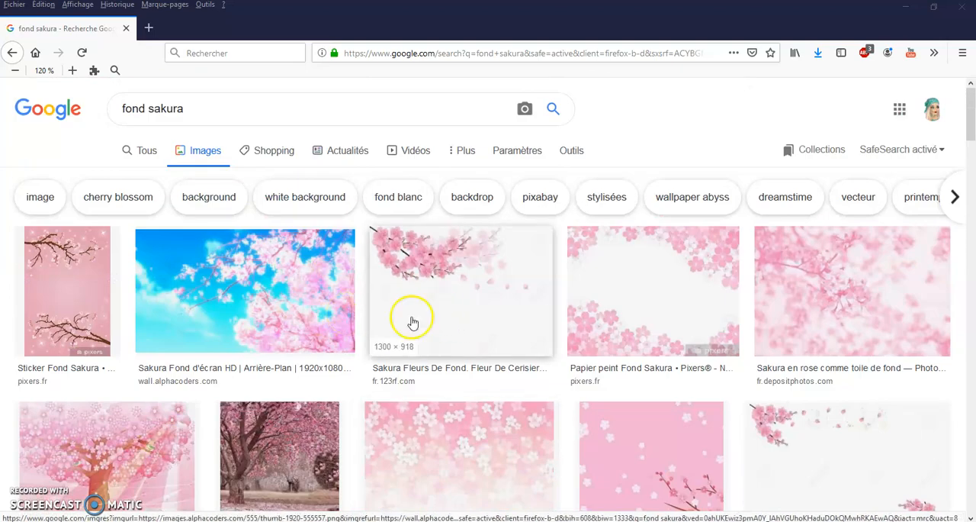
pyautogui.scroll(-7, 412, 322)
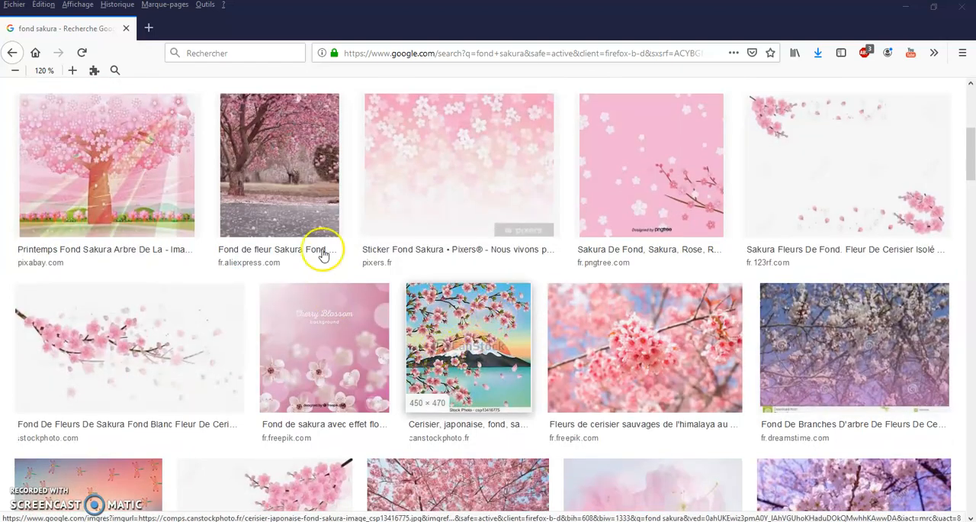
pyautogui.scroll(-2, 342, 280)
pyautogui.scroll(-6, 340, 279)
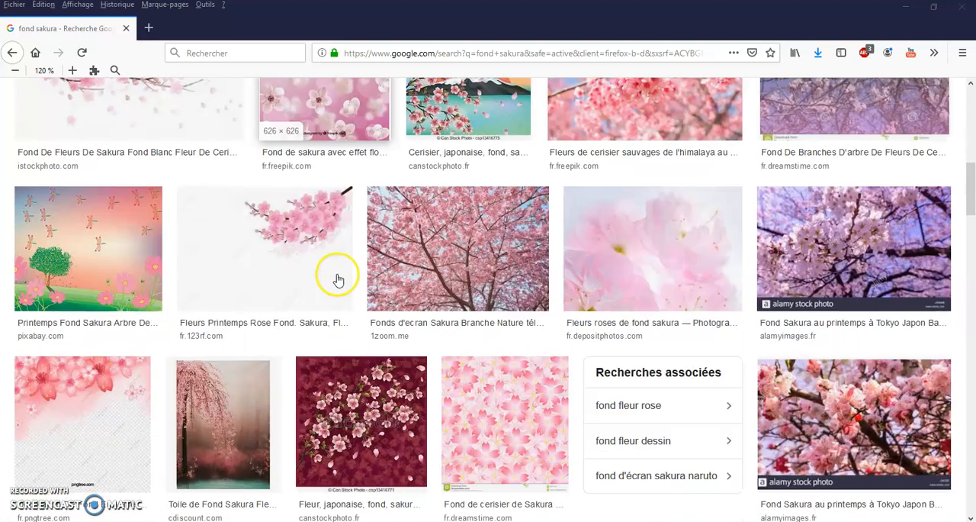
pyautogui.scroll(-3, 305, 297)
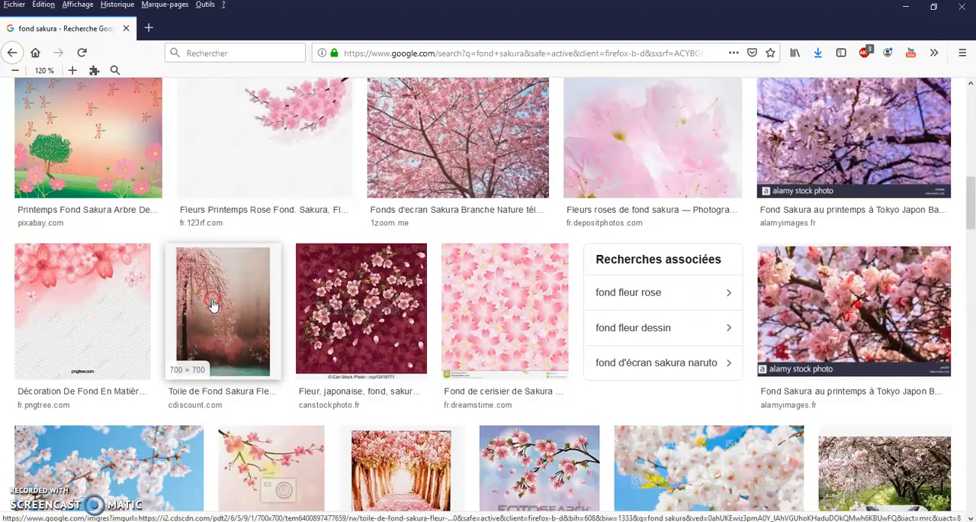
# Save the cdiscount weeping sakura backdrop image in the Images > msp > fonds folder as "fond sakura".
pyautogui.rightClick(213, 306)
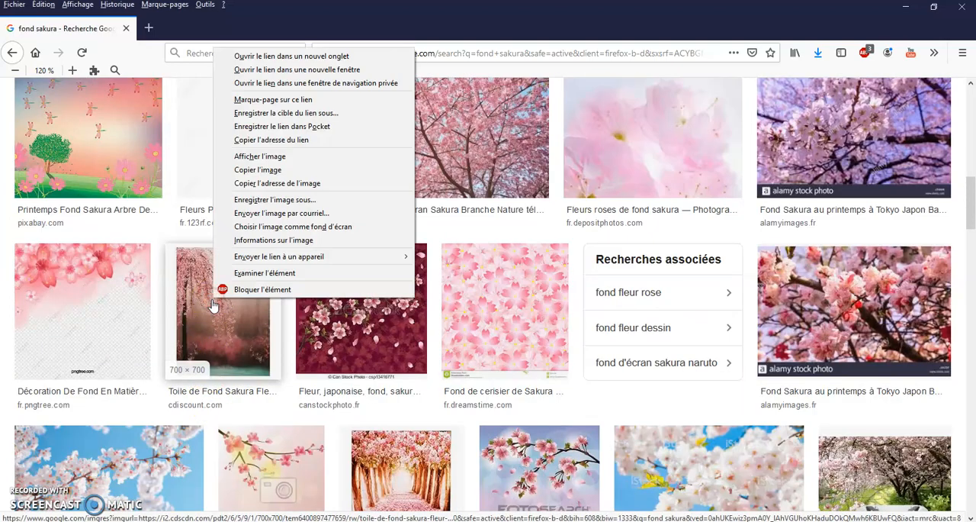
pyautogui.click(291, 200)
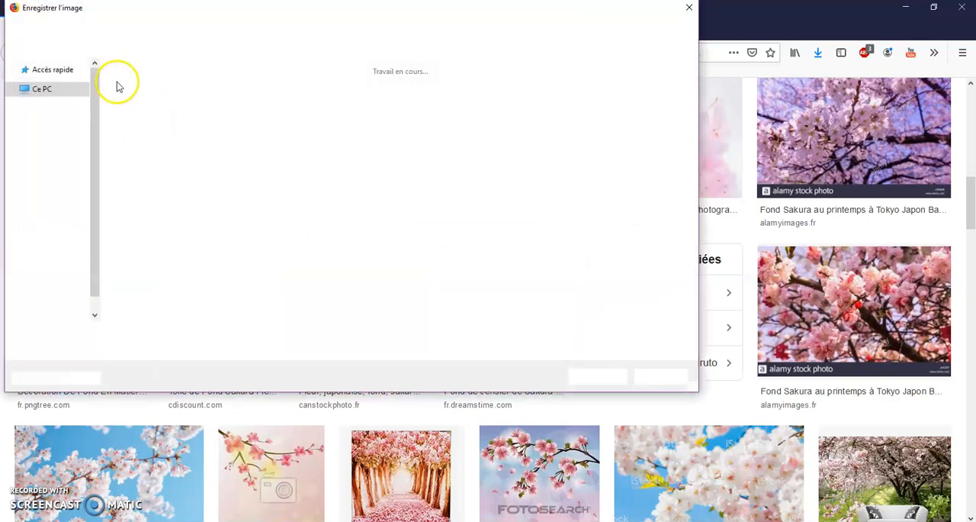
pyautogui.click(138, 26)
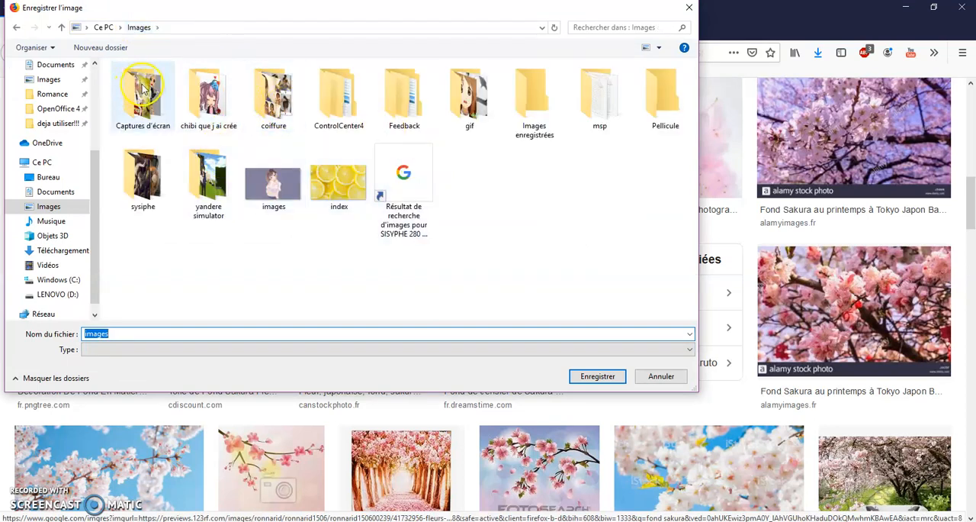
pyautogui.doubleClick(597, 99)
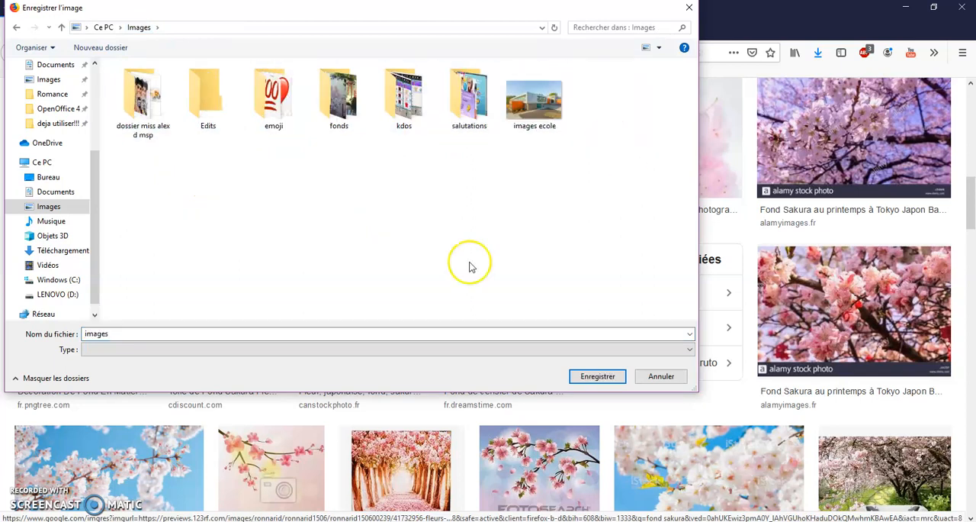
pyautogui.doubleClick(266, 334)
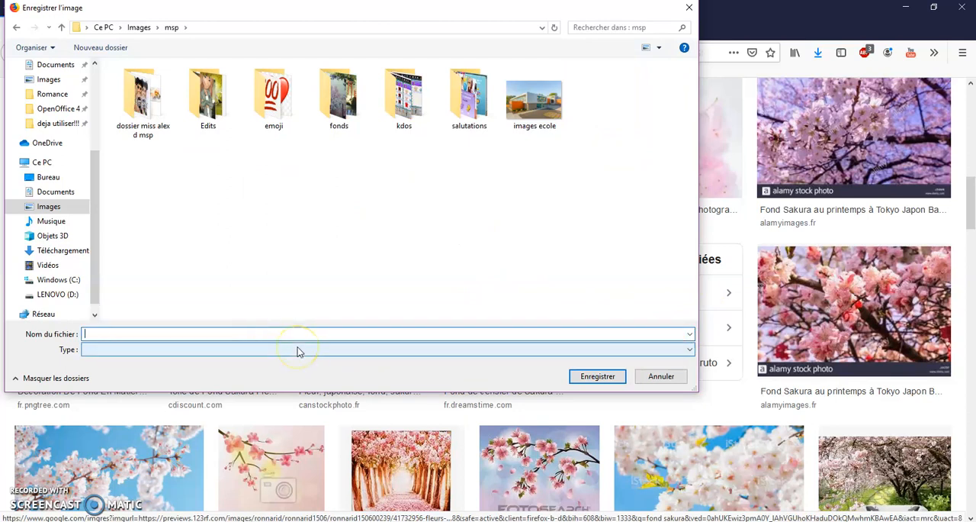
pyautogui.click(339, 97)
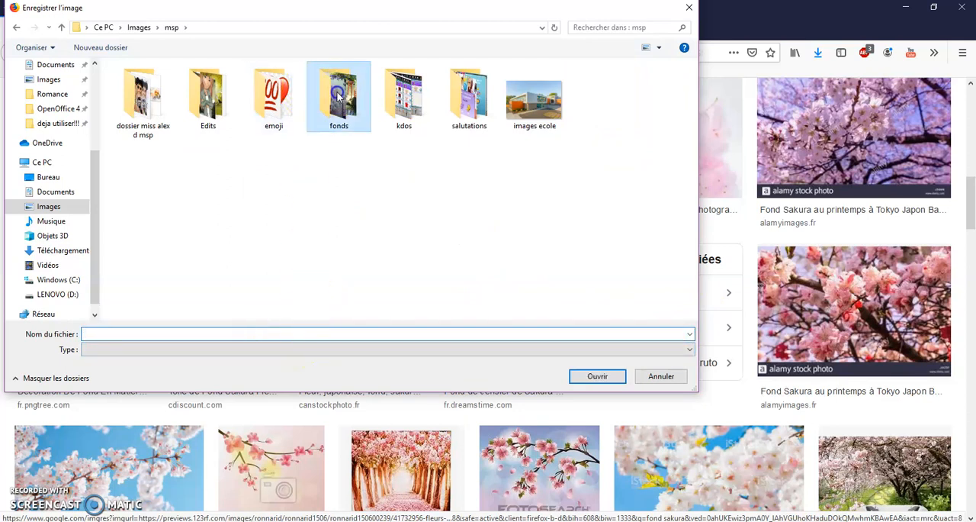
pyautogui.click(302, 329)
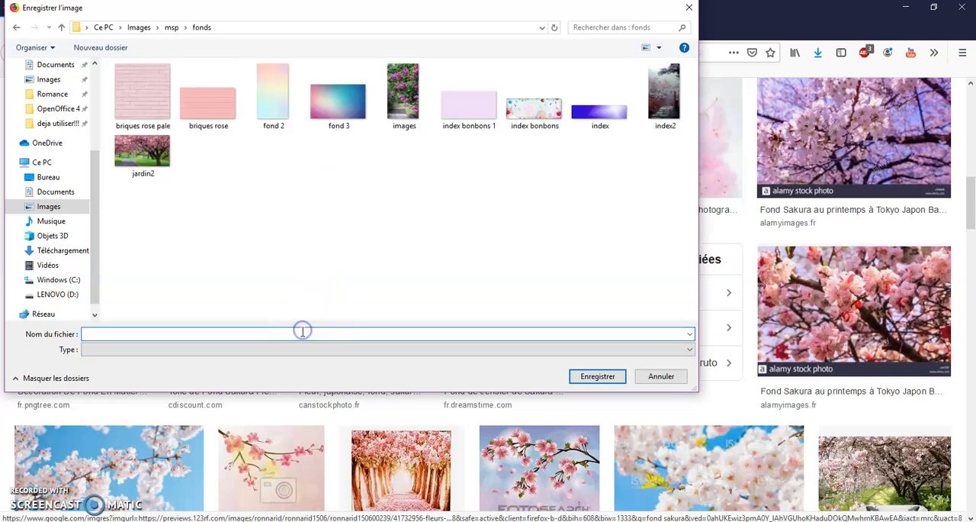
pyautogui.write('fond ')
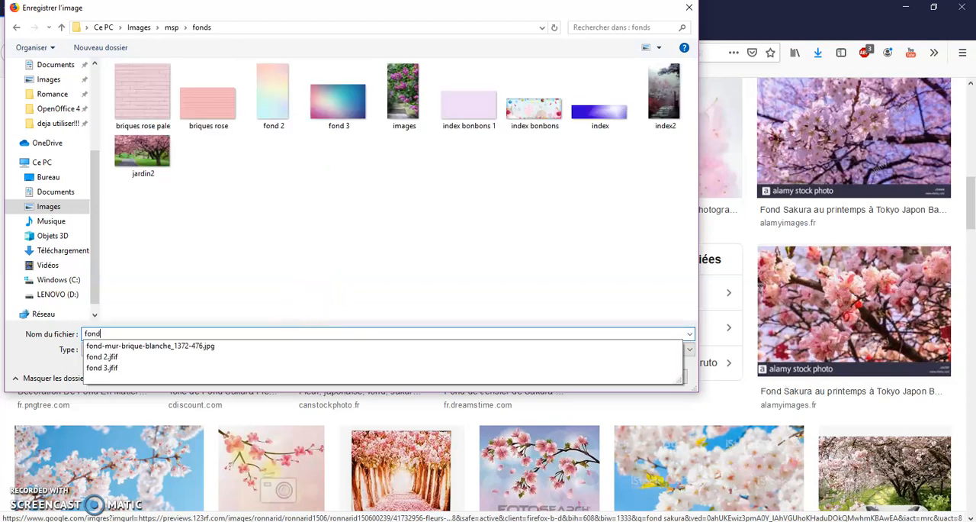
pyautogui.write('sakura')
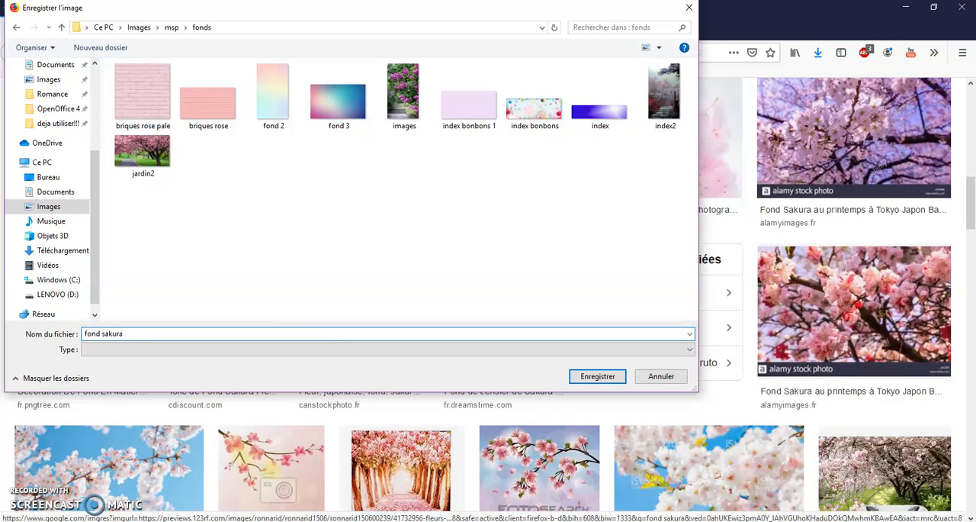
pyautogui.press('Return')
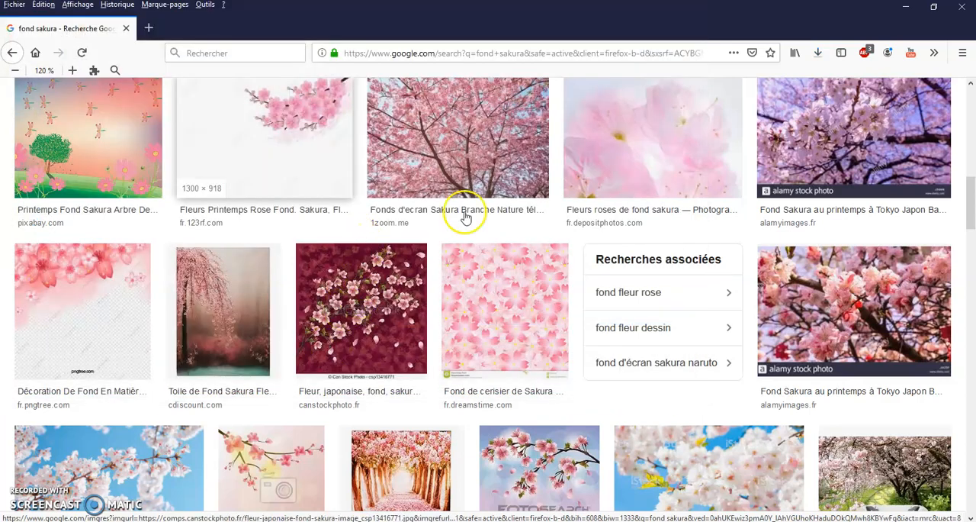
# Save the AliExpress image of a sakura tree beside a petal-covered path in the Images > msp > fonds folder as "Sakura".
pyautogui.scroll(5, 349, 170)
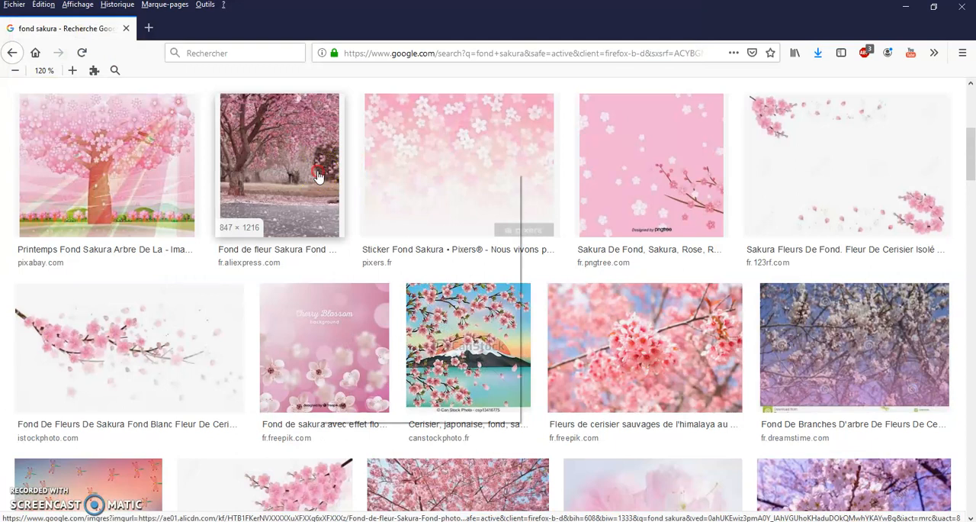
pyautogui.rightClick(319, 177)
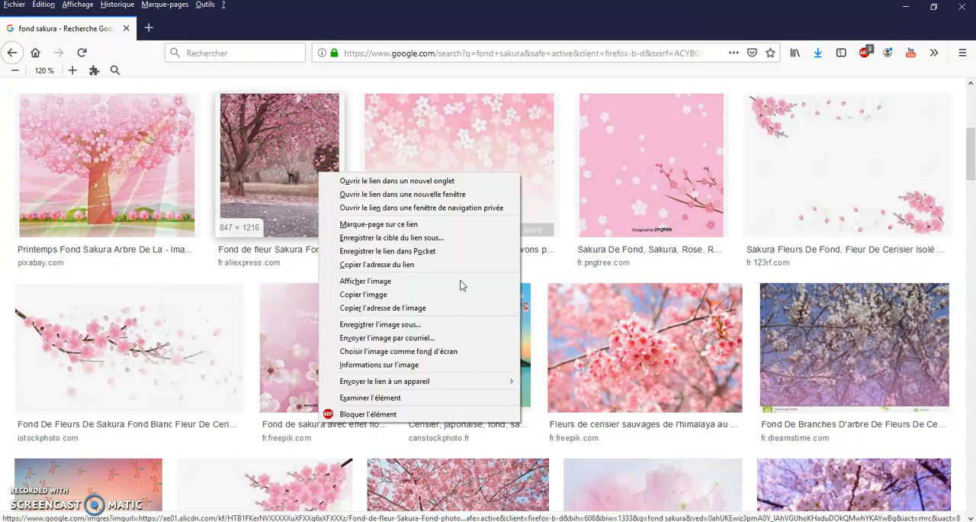
pyautogui.click(430, 325)
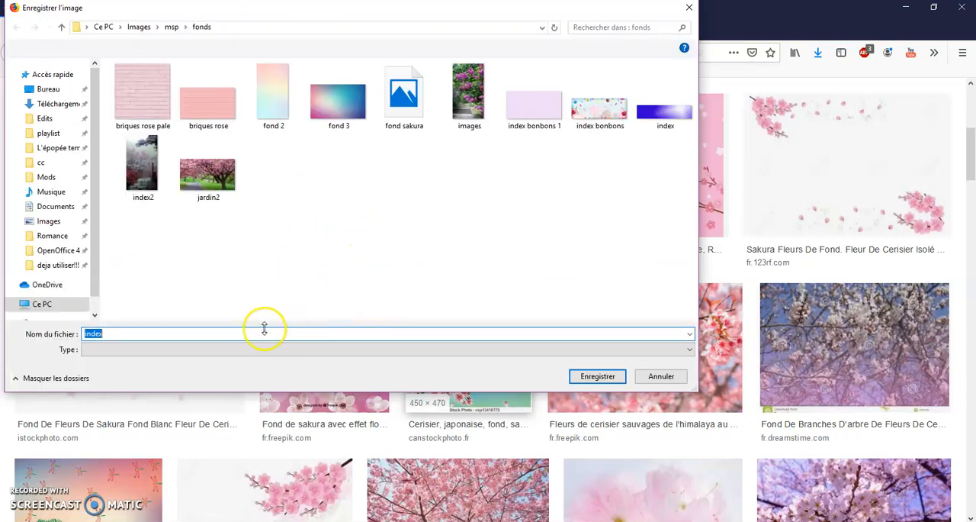
pyautogui.click(249, 336)
pyautogui.press('BackSpace')
pyautogui.press('BackSpace')
pyautogui.press('BackSpace')
pyautogui.press('BackSpace')
pyautogui.press('BackSpace')
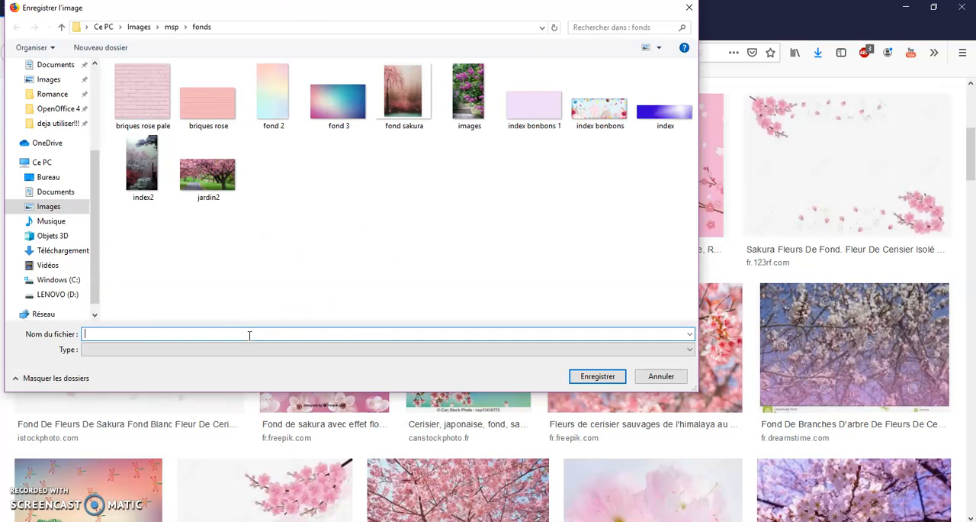
pyautogui.write('Sa')
pyautogui.click(598, 375)
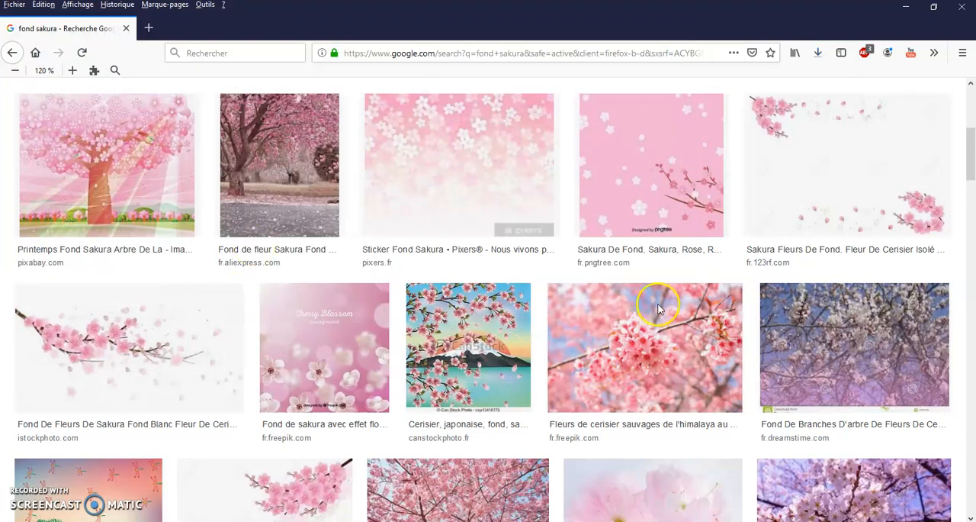
# Save the purple fondsecran.eu image of sakura trees by the water in the Images > Images enregistrées folder as "images".
pyautogui.scroll(-6, 659, 309)
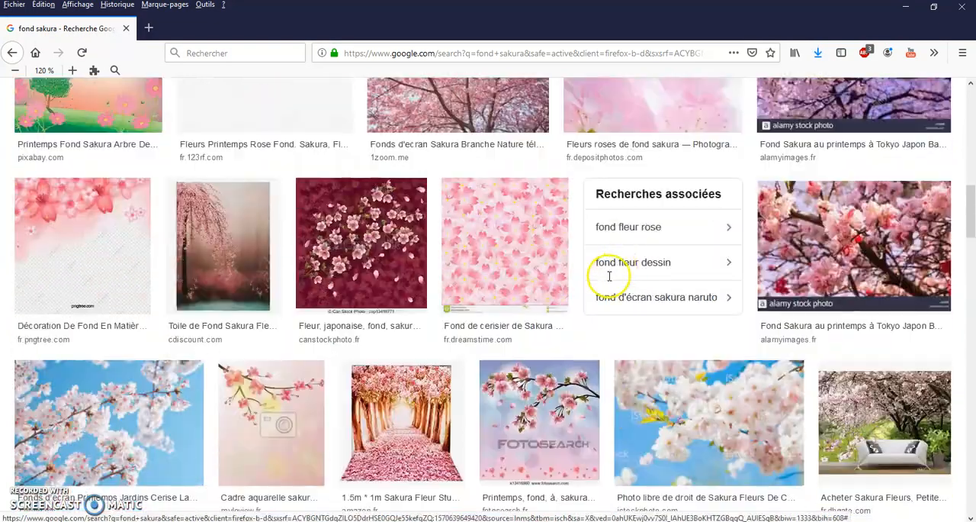
pyautogui.scroll(-3, 603, 267)
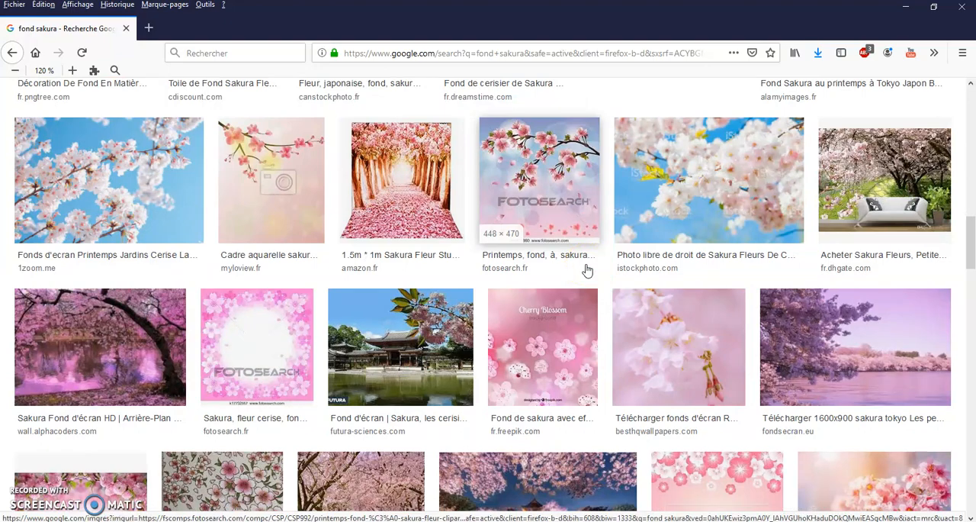
pyautogui.scroll(-3, 588, 270)
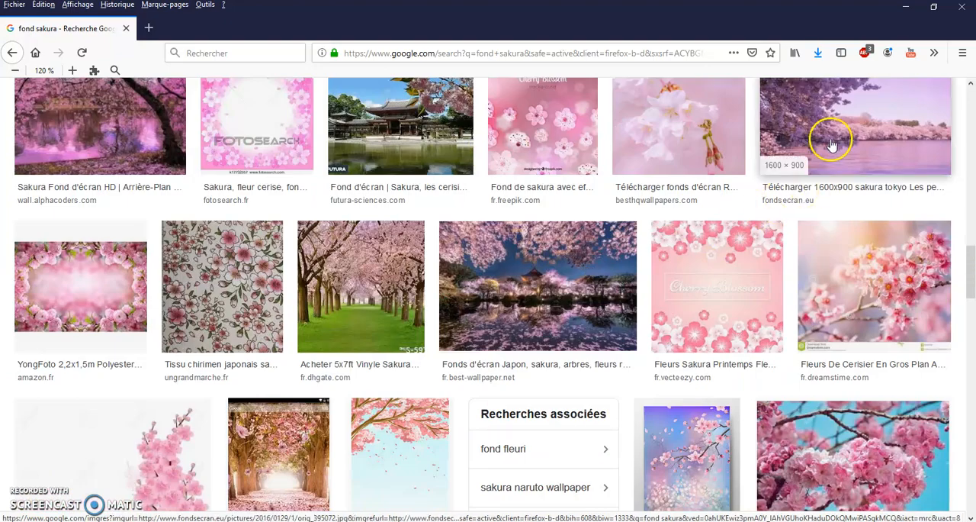
pyautogui.scroll(-3, 719, 289)
pyautogui.scroll(2, 679, 272)
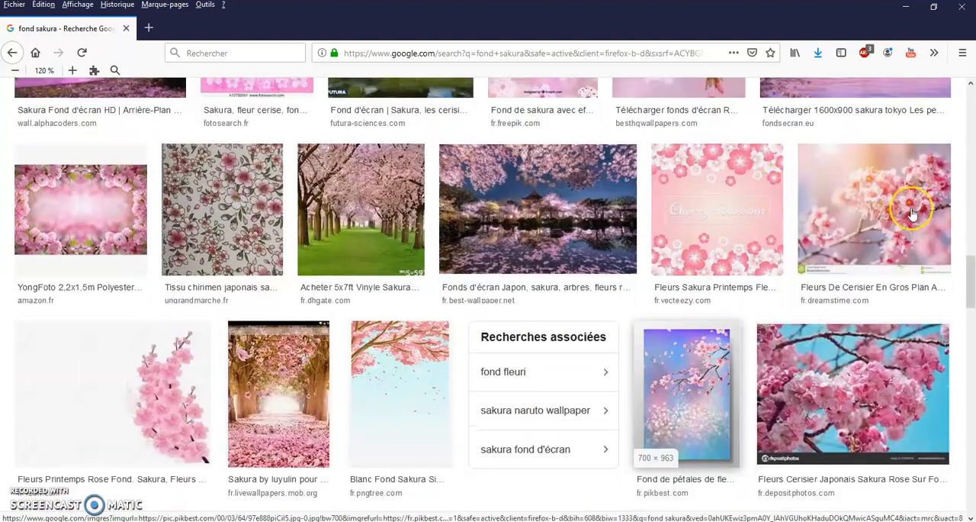
pyautogui.scroll(2, 913, 214)
pyautogui.rightClick(854, 176)
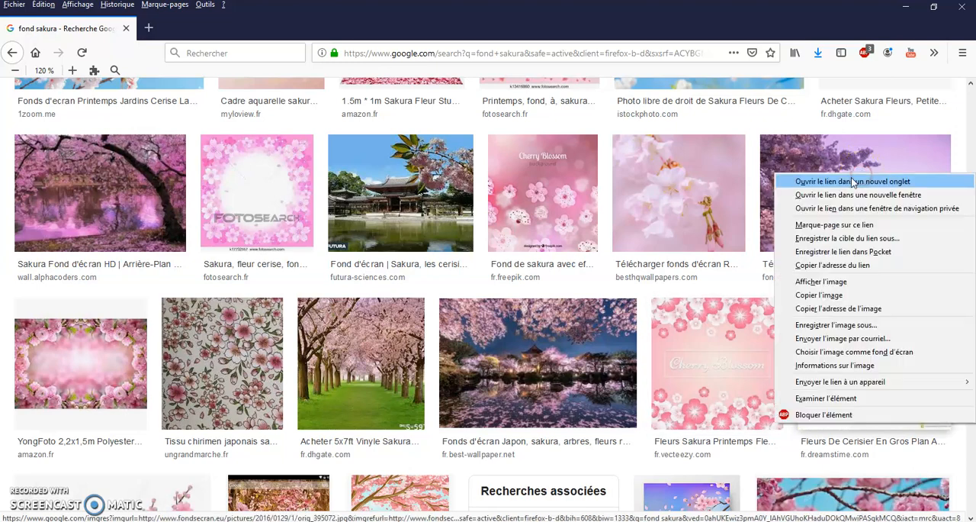
pyautogui.click(895, 323)
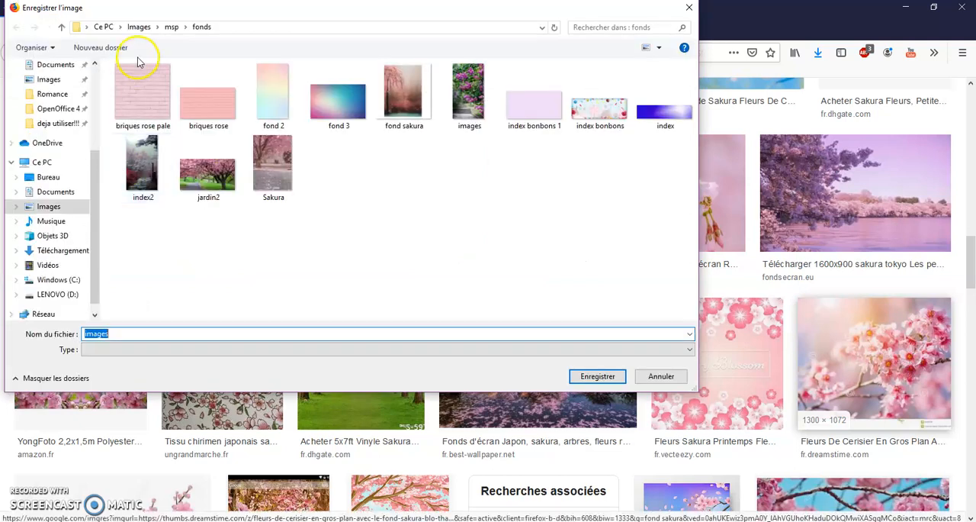
pyautogui.click(141, 28)
pyautogui.click(541, 99)
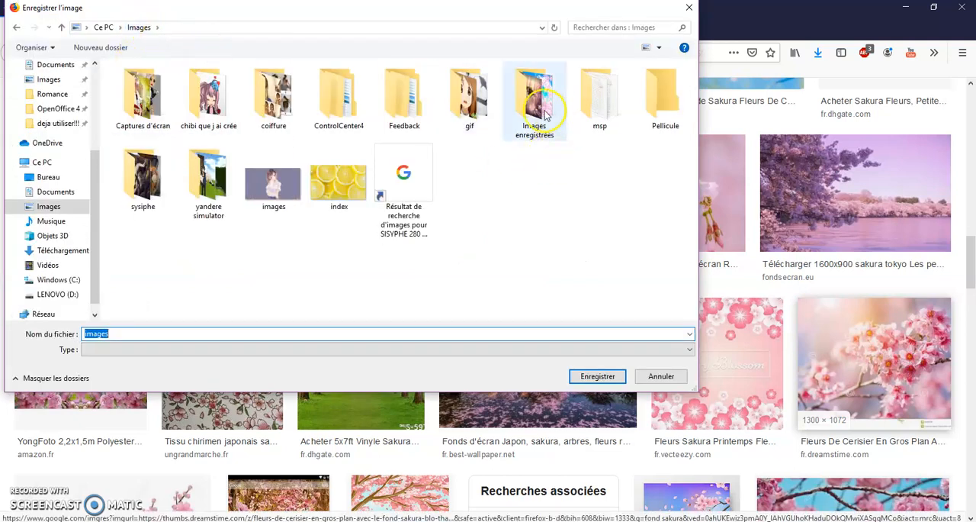
pyautogui.click(598, 377)
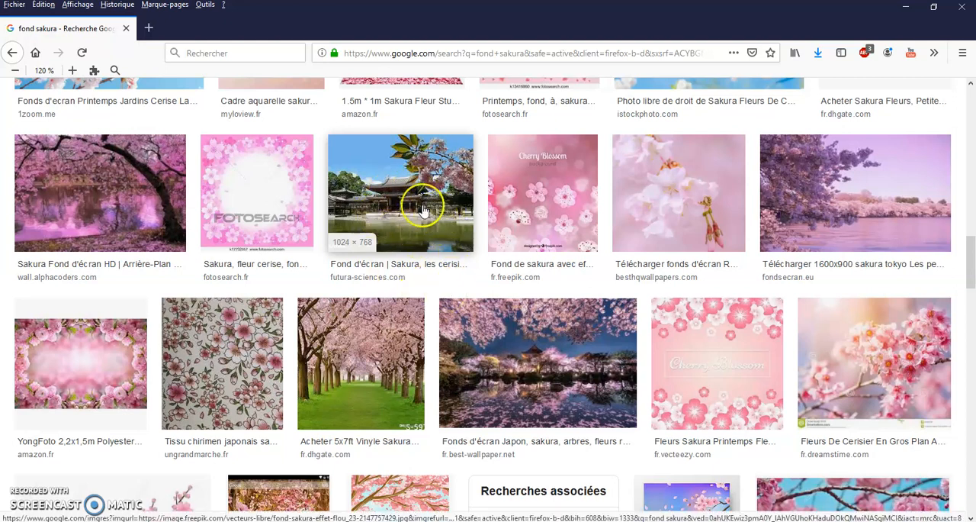
# Preview the Futura-Sciences wallpaper of a Japanese temple with cherry blossoms and look over the neighbouring results.
pyautogui.click(412, 217)
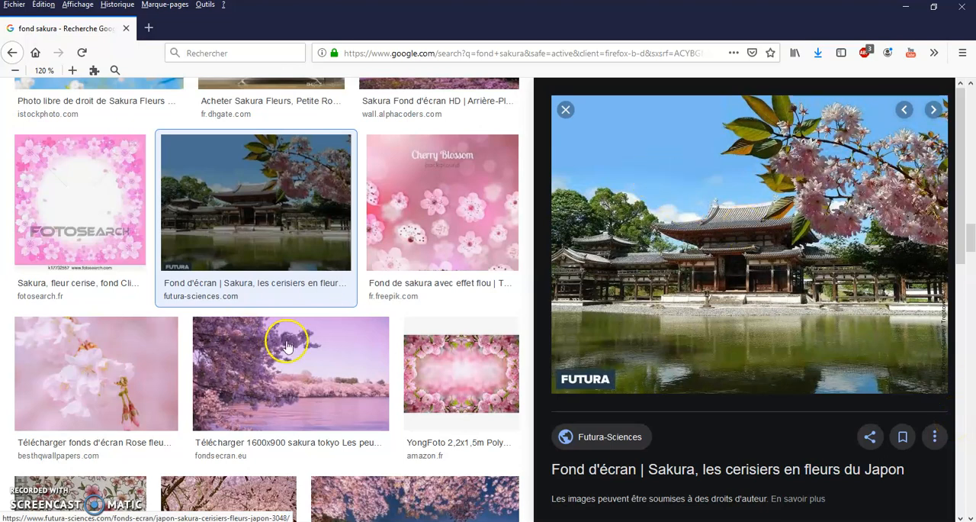
pyautogui.scroll(-3, 290, 345)
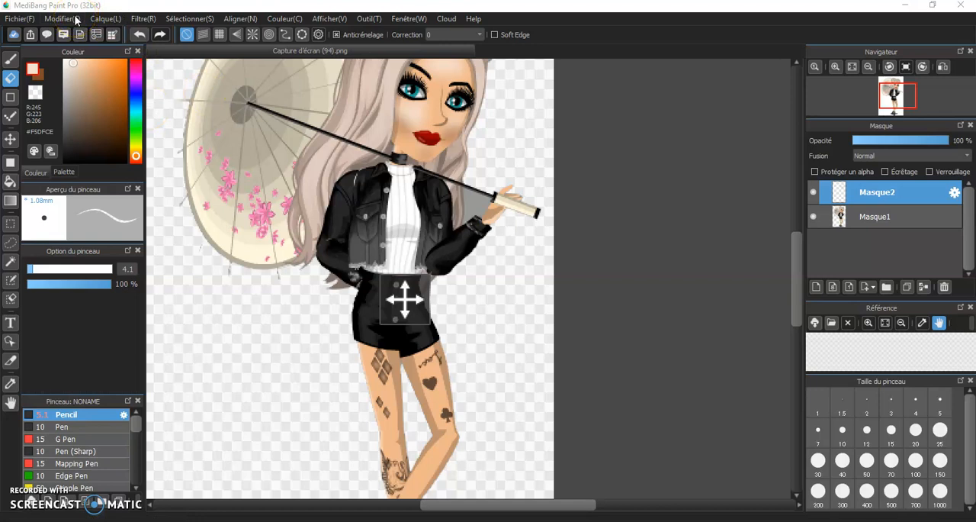
# Switch to MediBang Paint Pro and try to open "fond sakura.jfif" from Images > msp > fonds as a layer.
pyautogui.click(19, 19)
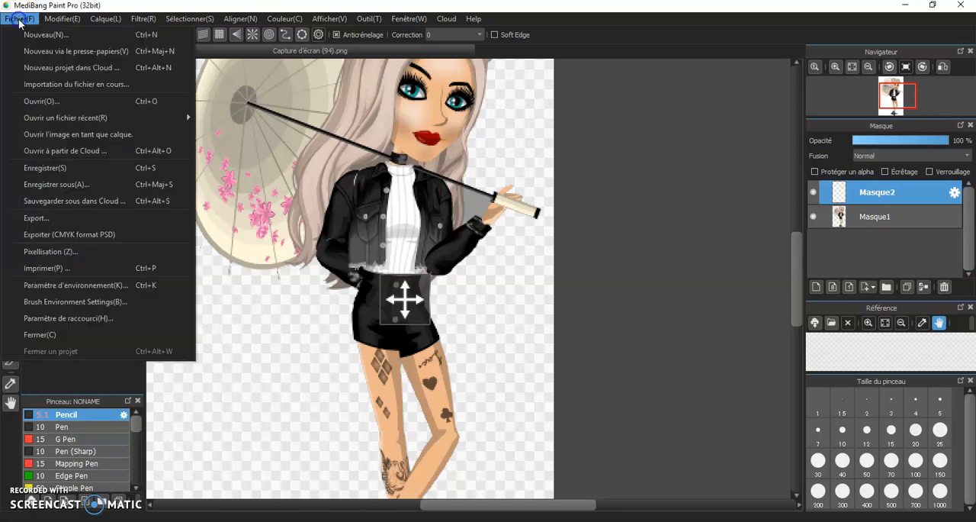
pyautogui.click(72, 141)
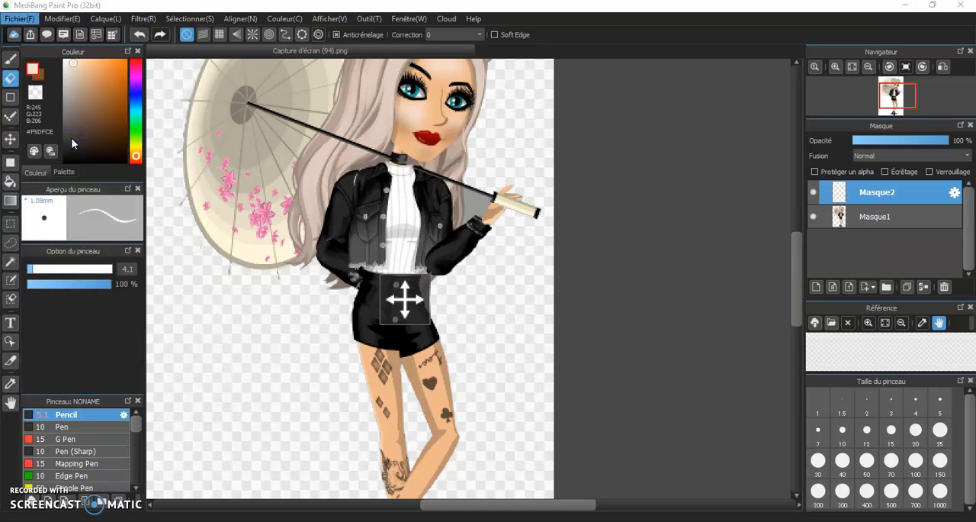
pyautogui.click(107, 8)
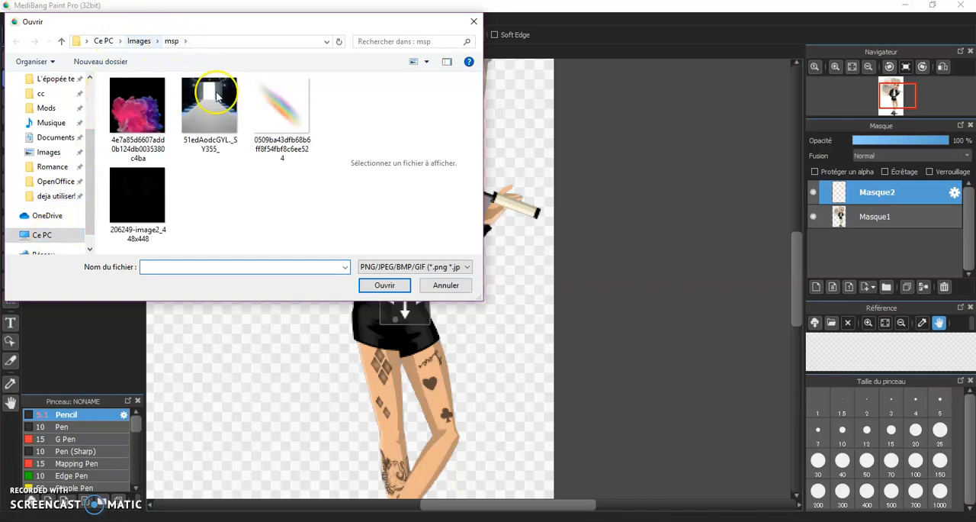
pyautogui.doubleClick(145, 196)
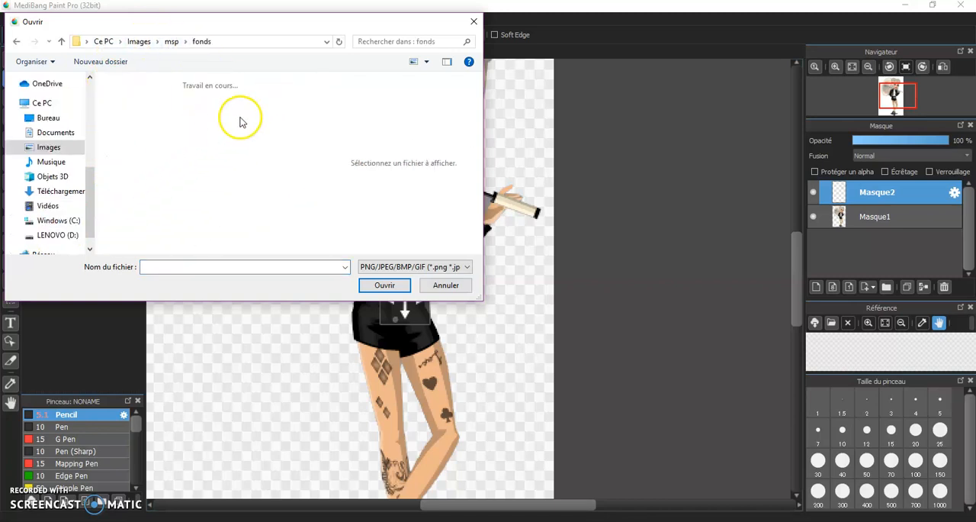
pyautogui.scroll(-1, 250, 202)
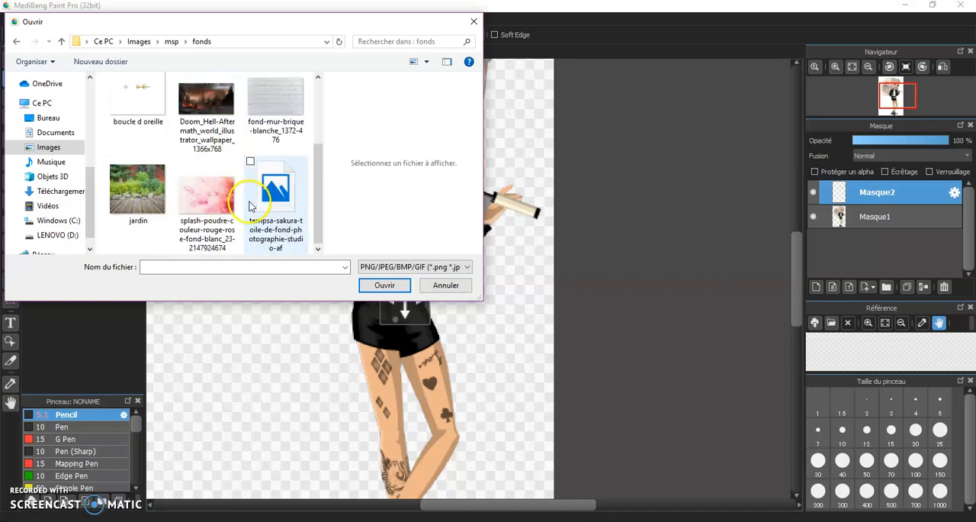
pyautogui.scroll(1, 267, 242)
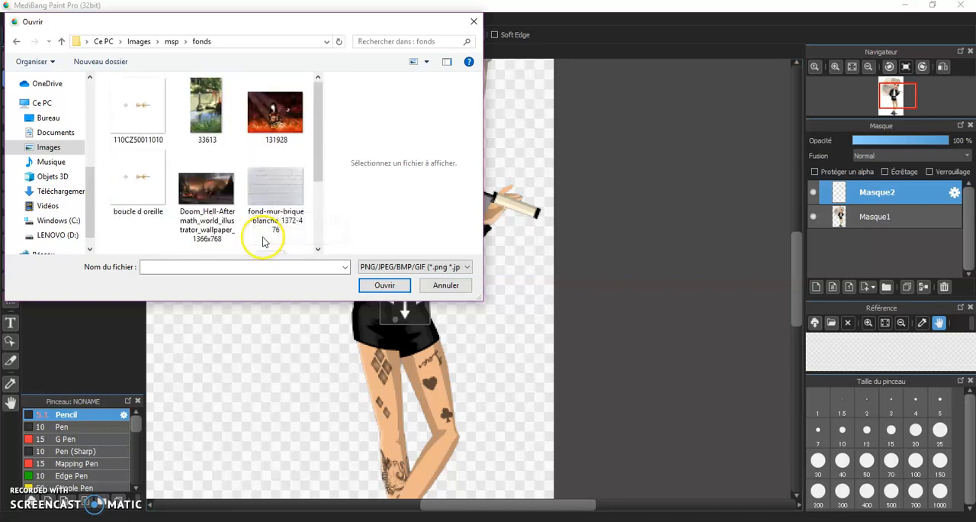
pyautogui.scroll(-1, 262, 241)
pyautogui.click(246, 266)
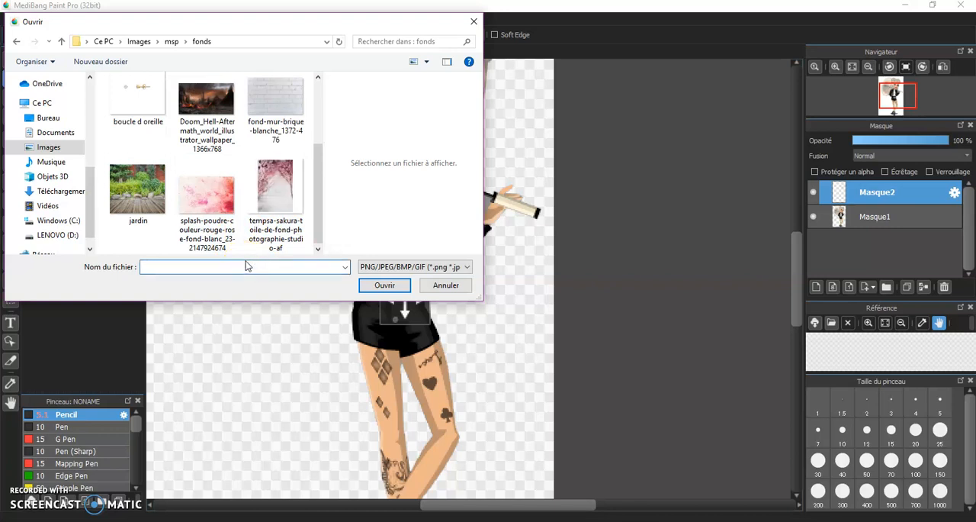
pyautogui.write('fon')
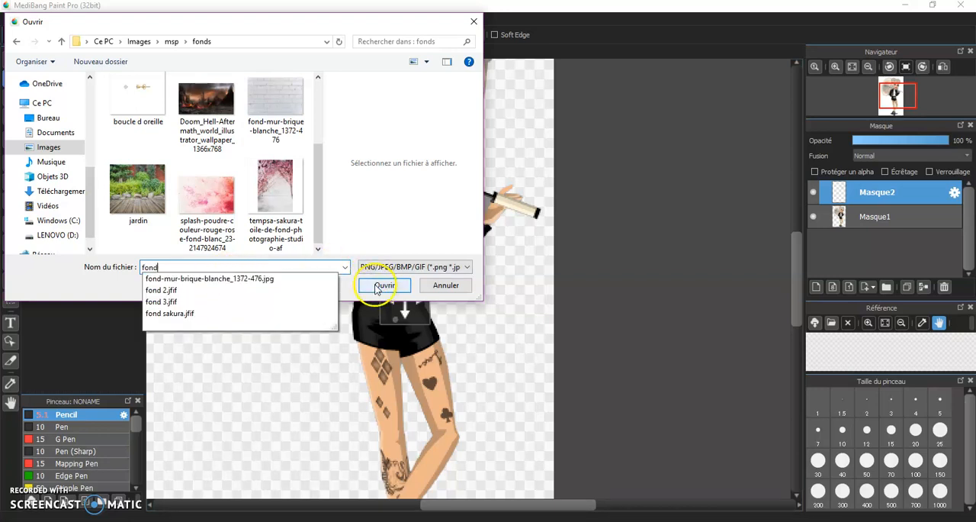
pyautogui.write('d')
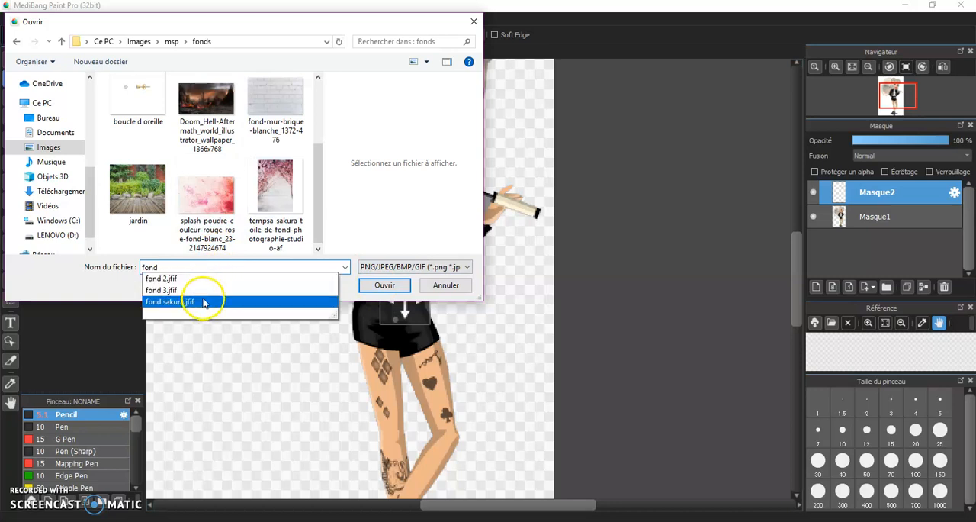
pyautogui.click(203, 302)
pyautogui.click(374, 287)
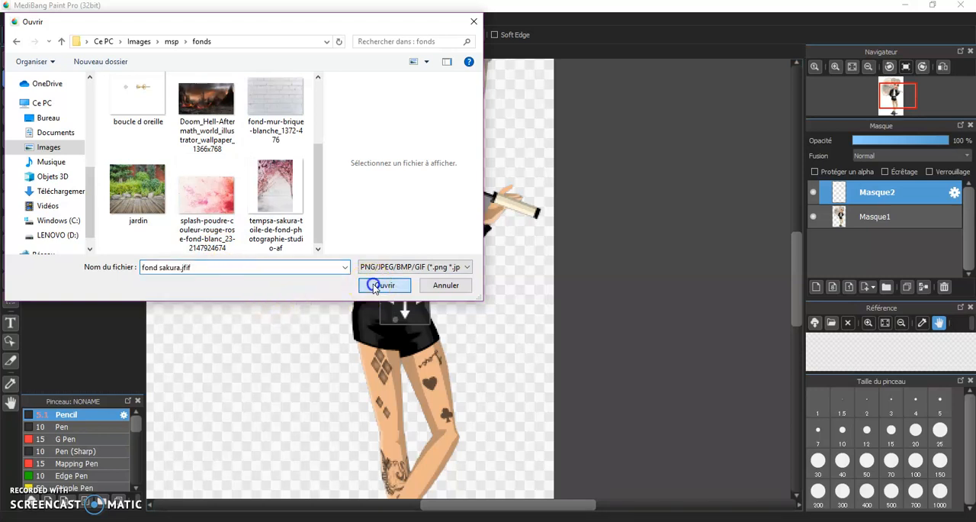
pyautogui.scroll(-3, 512, 239)
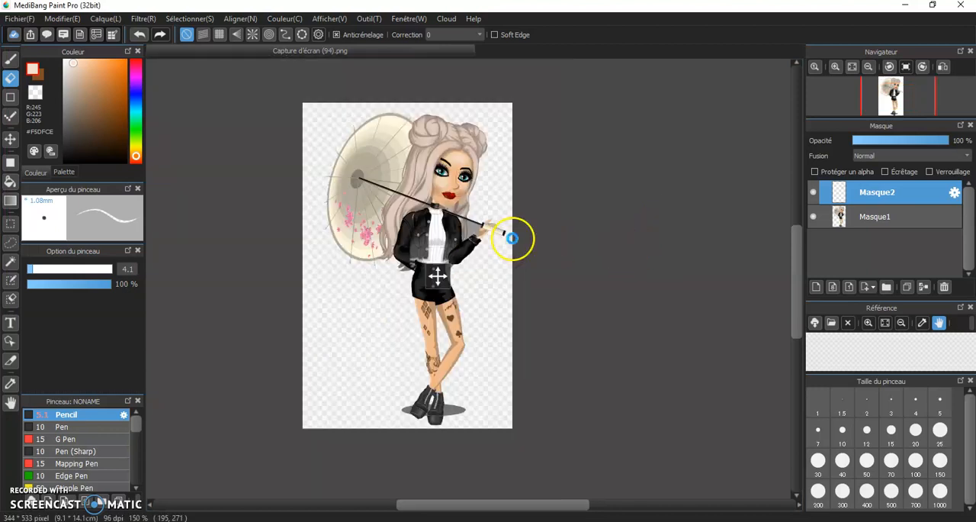
pyautogui.scroll(2, 513, 240)
pyautogui.scroll(-2, 436, 271)
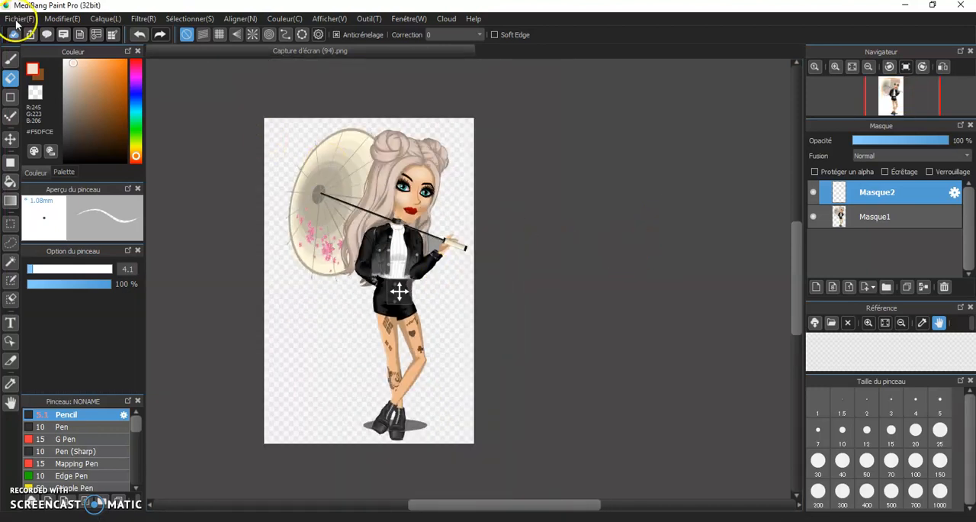
# Open the tempsa-sakura backdrop image from the fonds folder as a new layer over the avatar.
pyautogui.click(46, 21)
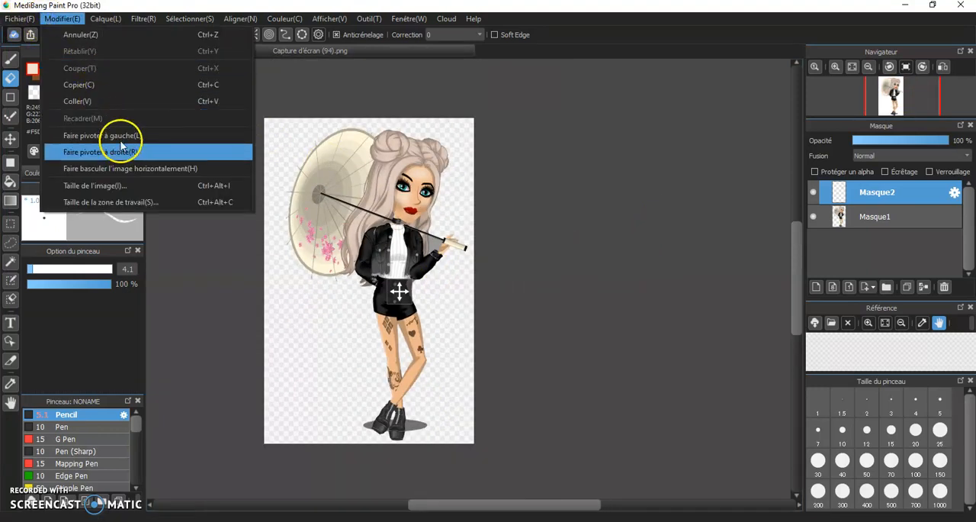
pyautogui.moveTo(19, 17)
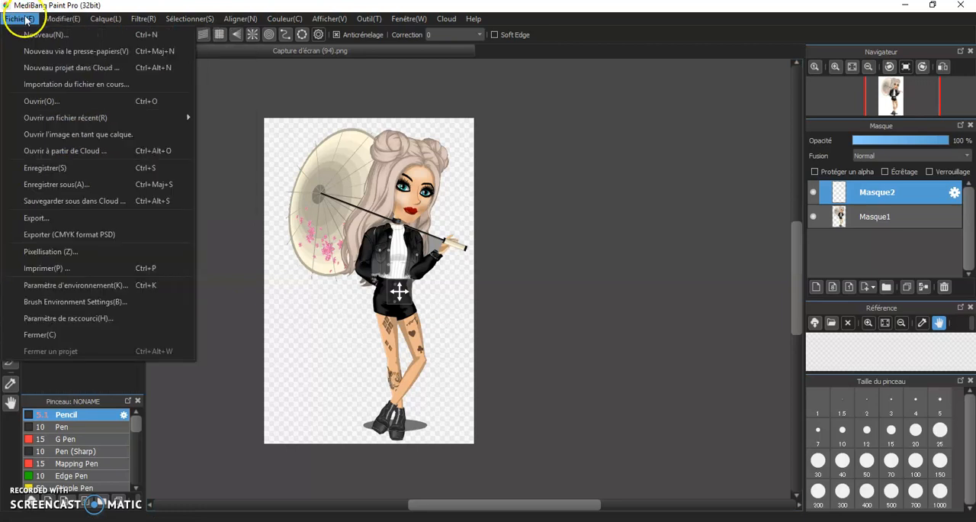
pyautogui.click(83, 135)
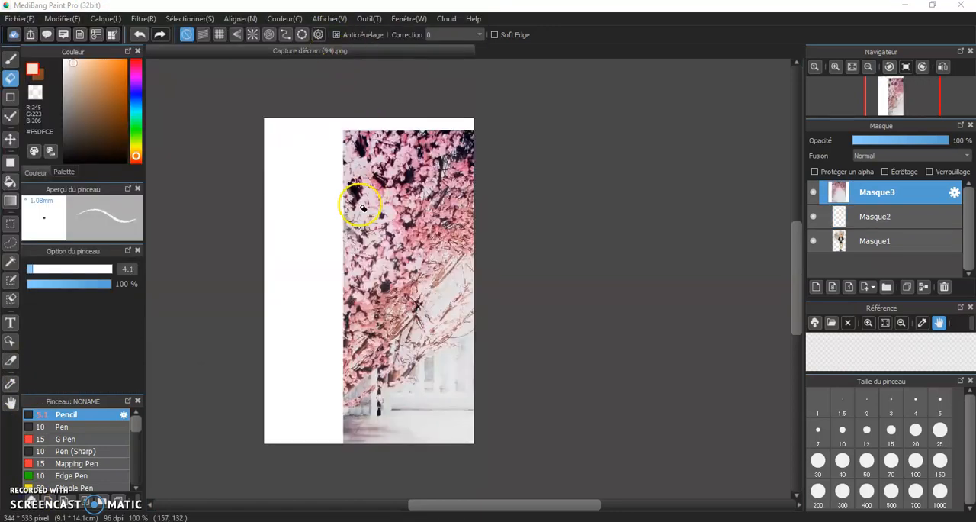
# Scale and position the sakura backdrop with Transform so it fills the canvas, and move its layer below the avatar layers.
pyautogui.click(191, 20)
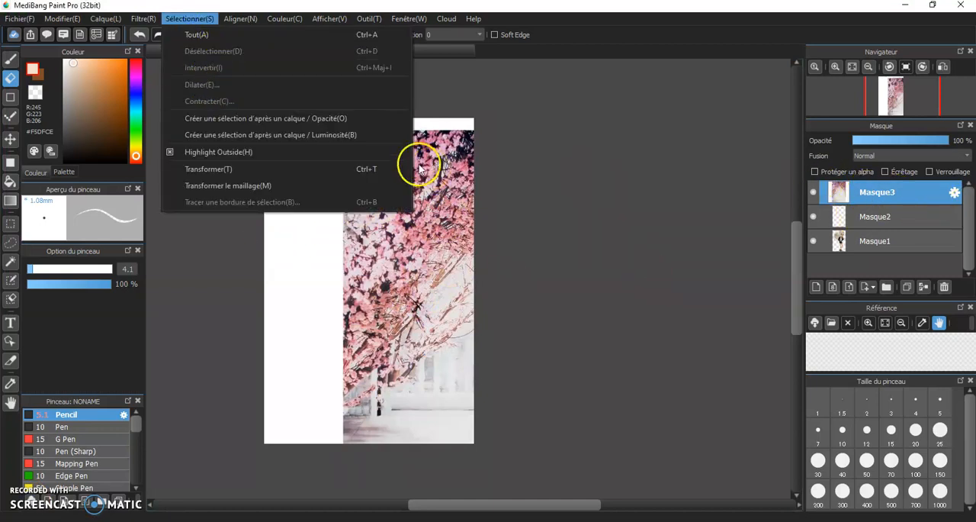
pyautogui.click(227, 167)
pyautogui.moveTo(399, 234); pyautogui.dragTo(330, 252)
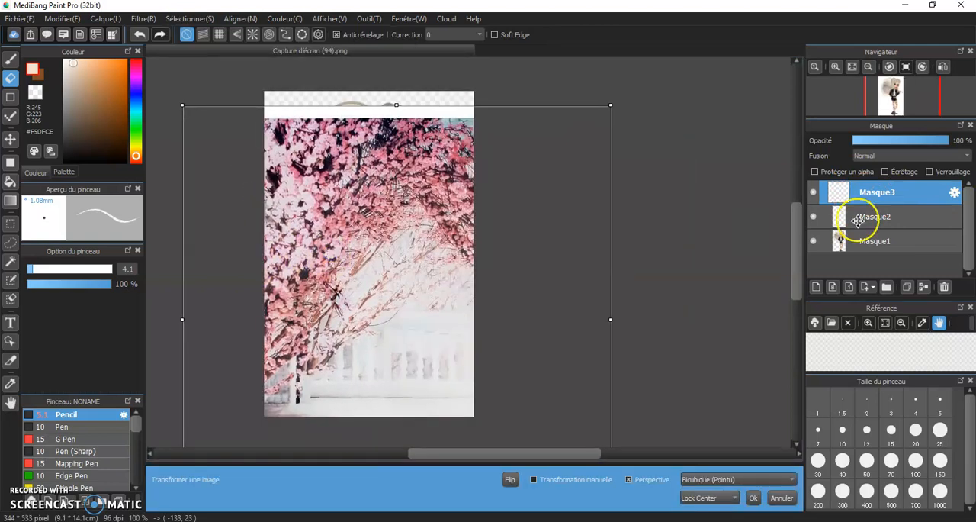
pyautogui.moveTo(181, 106); pyautogui.dragTo(316, 141)
pyautogui.moveTo(434, 299); pyautogui.dragTo(386, 187)
pyautogui.moveTo(474, 336); pyautogui.dragTo(524, 387)
pyautogui.moveTo(429, 323); pyautogui.dragTo(447, 351)
pyautogui.moveTo(204, 80); pyautogui.dragTo(185, 59)
pyautogui.moveTo(402, 217); pyautogui.dragTo(372, 215)
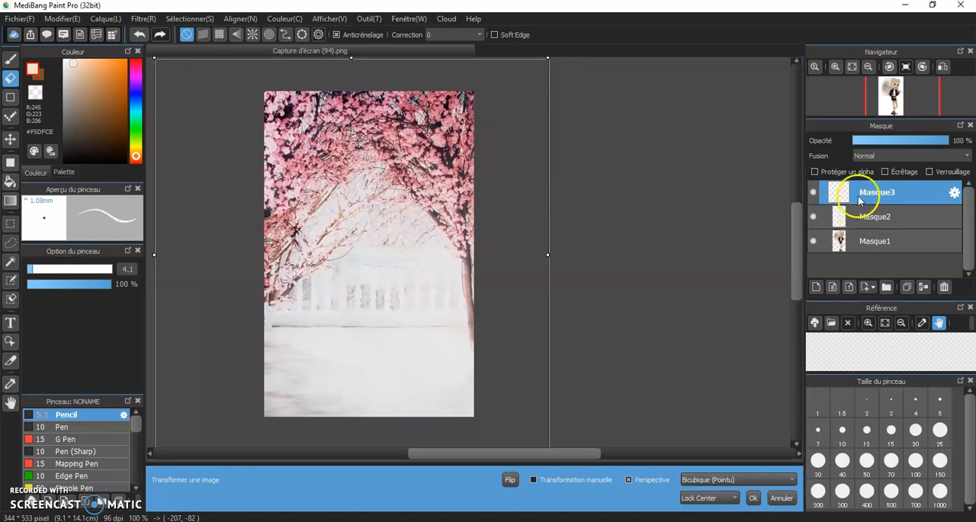
pyautogui.click(866, 217)
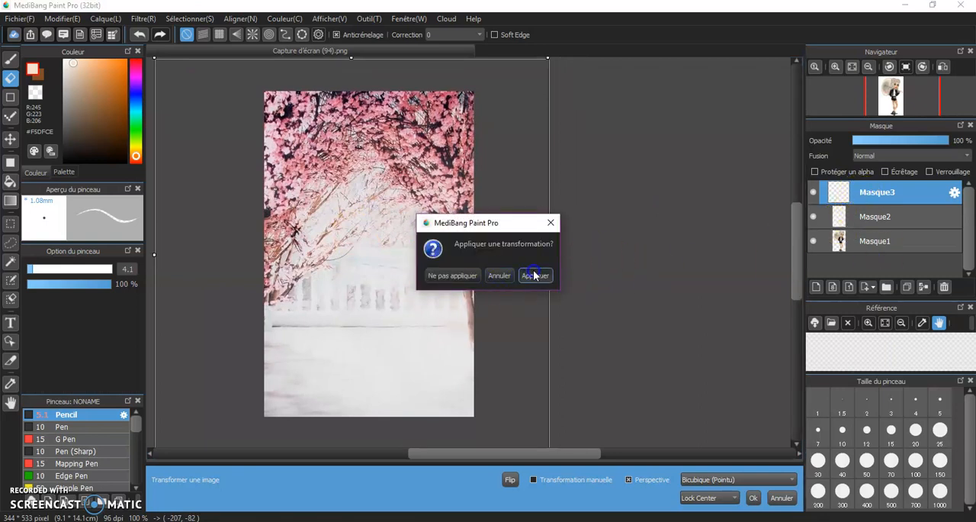
pyautogui.click(534, 275)
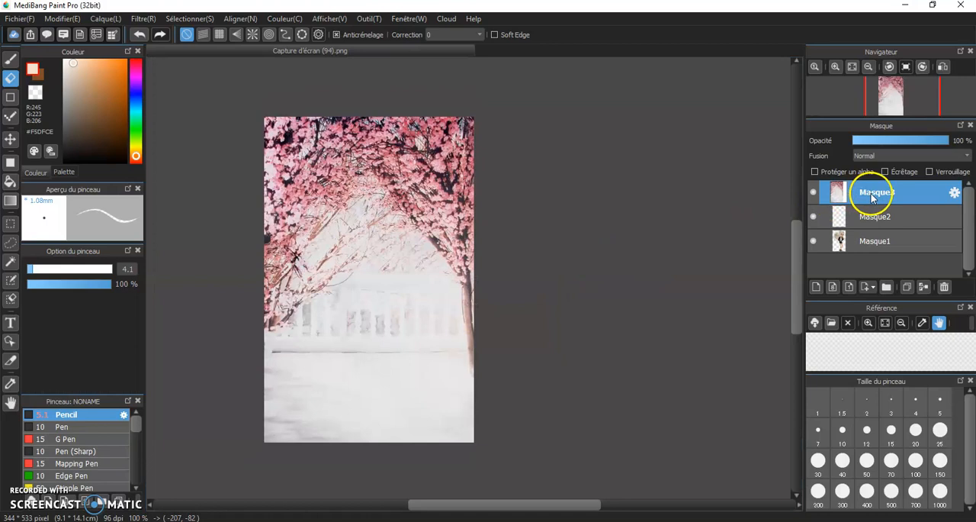
pyautogui.moveTo(885, 225); pyautogui.dragTo(889, 244)
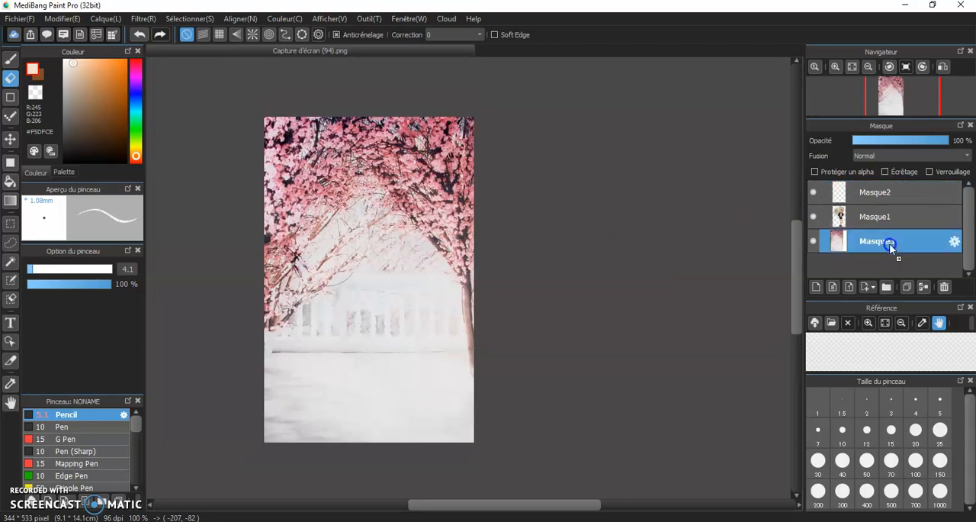